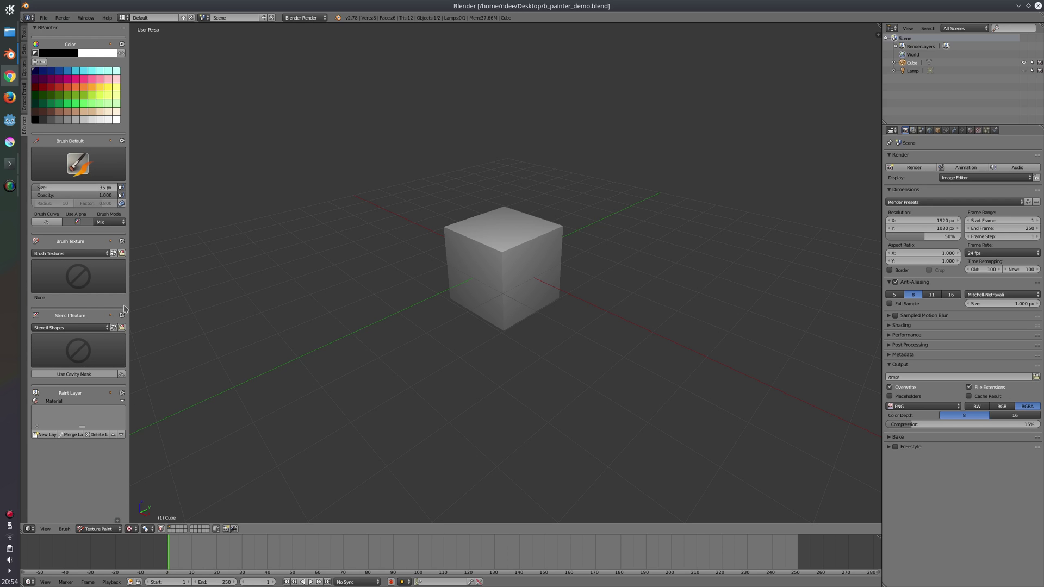
left_click(82, 167)
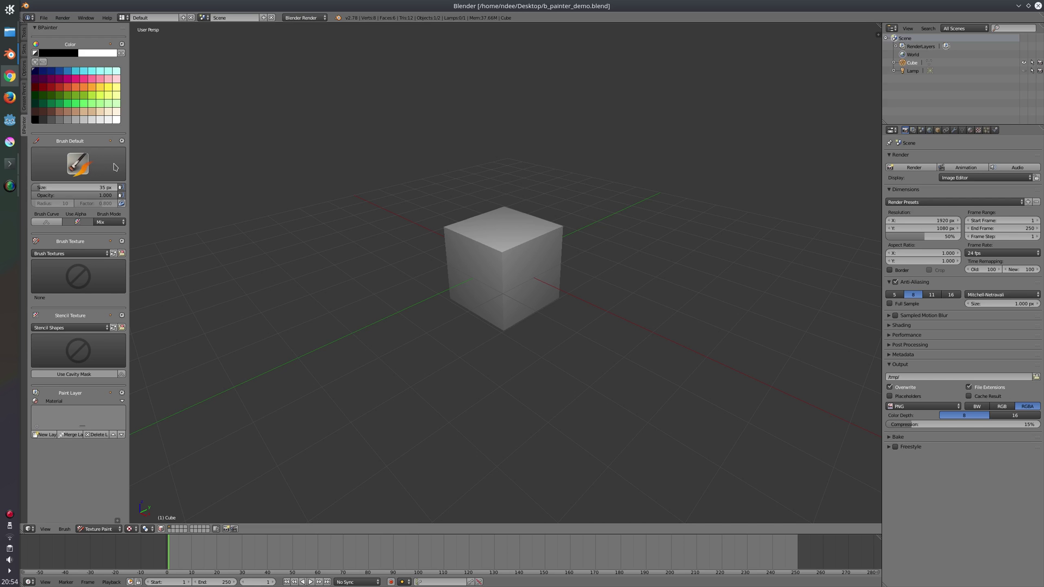
left_click(107, 170)
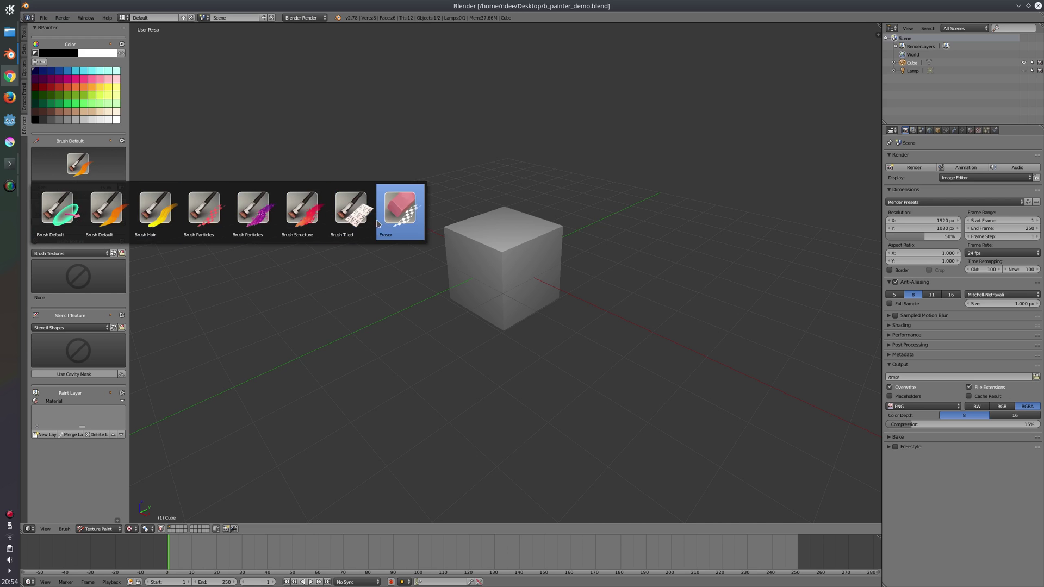
left_click(74, 163)
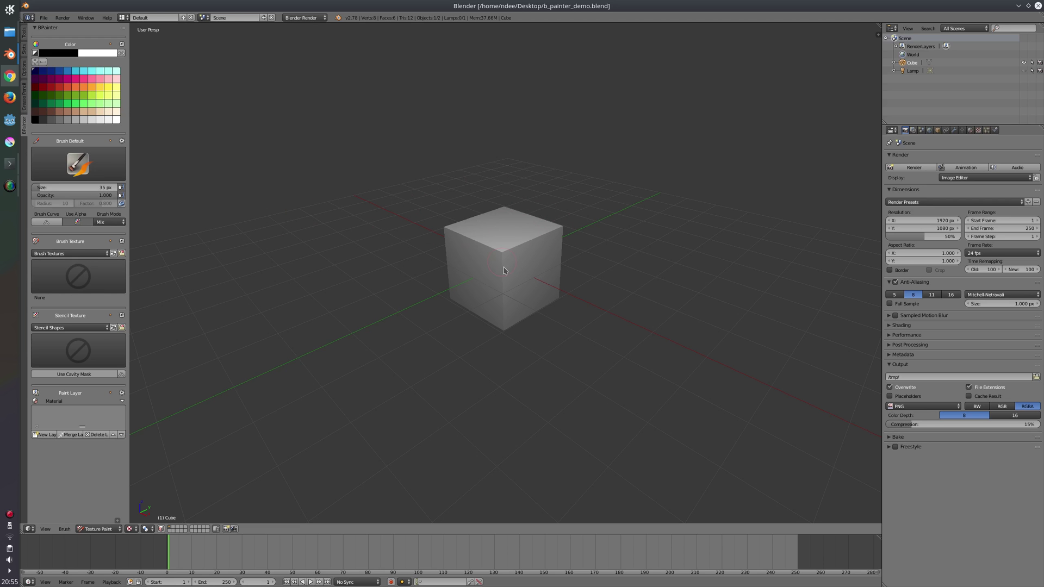
- Add a new Diffuse paint layer at 1024 by 1024 to the cube, with the mesh data properties shown
middle_click_drag(505, 272, 529, 240)
left_click(962, 130)
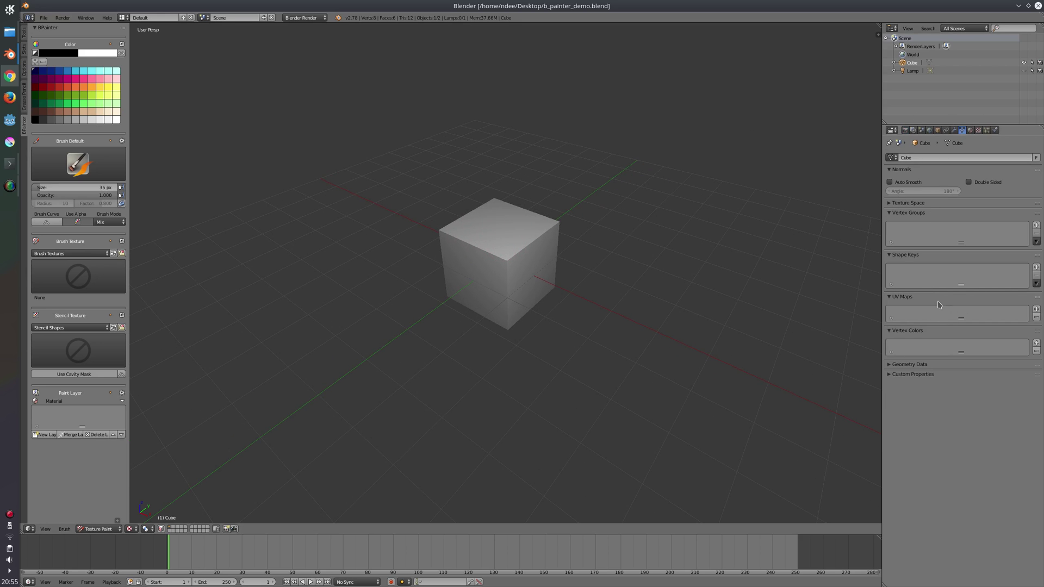
left_click(45, 437)
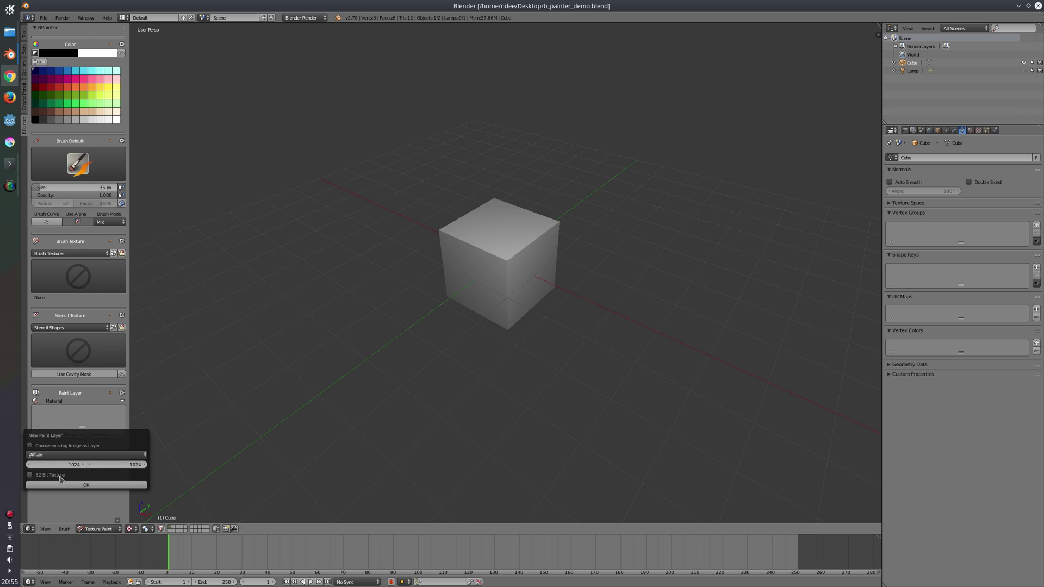
left_click(49, 454)
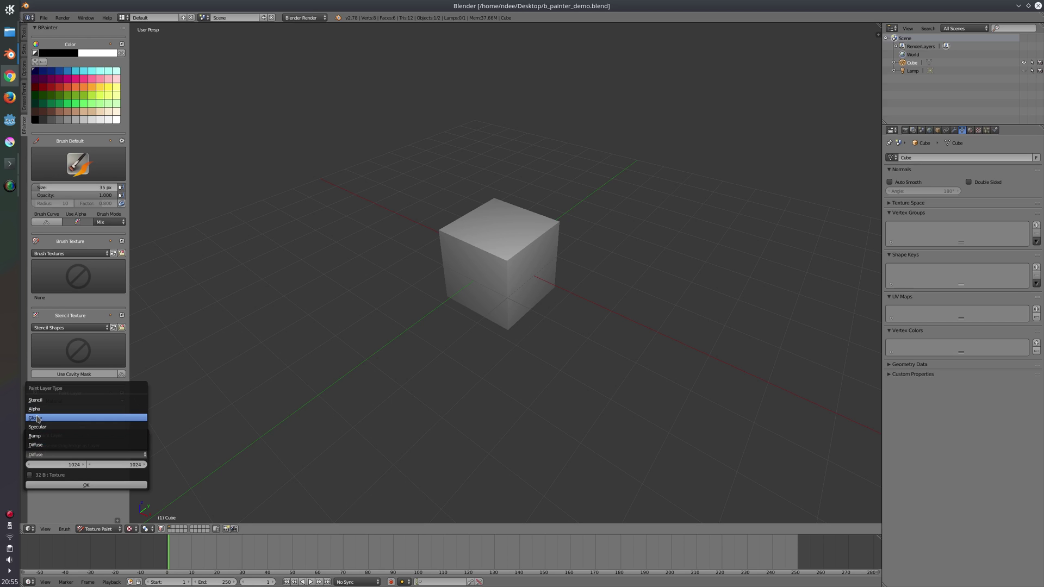
left_click(46, 445)
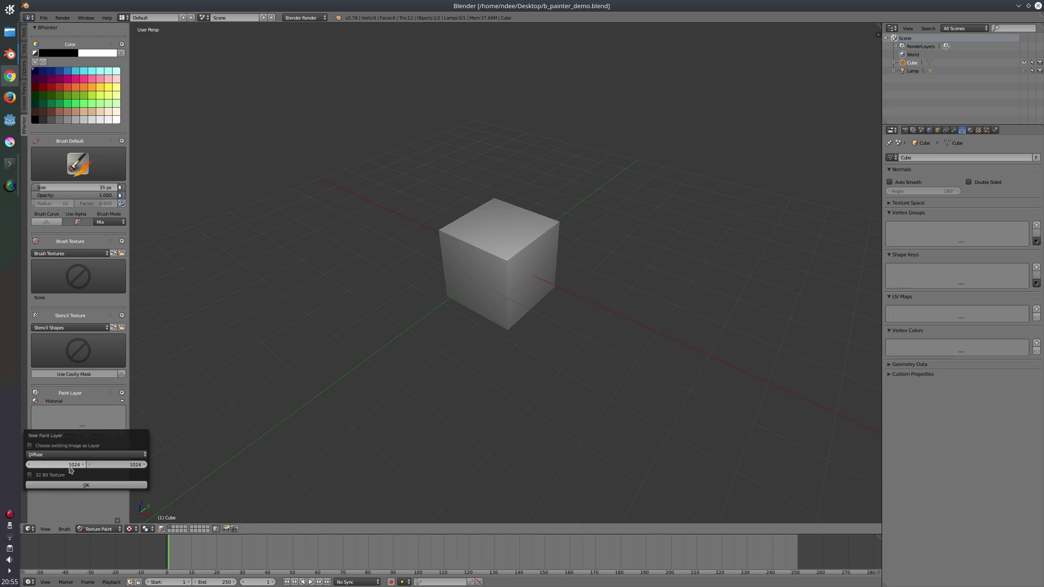
left_click(96, 485)
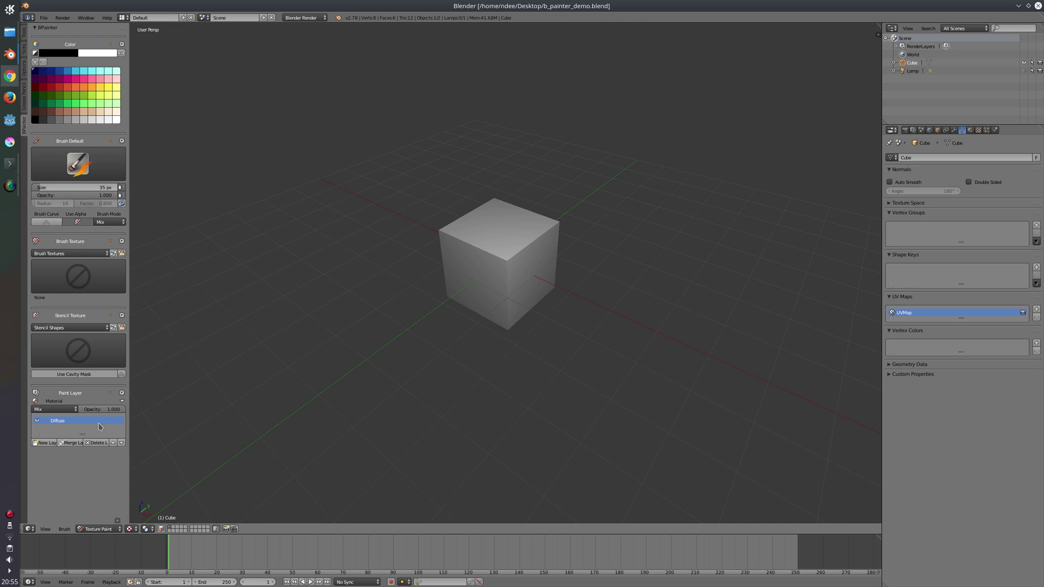
- Paint several freehand black strokes across the cube's front and top faces on the Diffuse layer
middle_click_drag(436, 260, 451, 238)
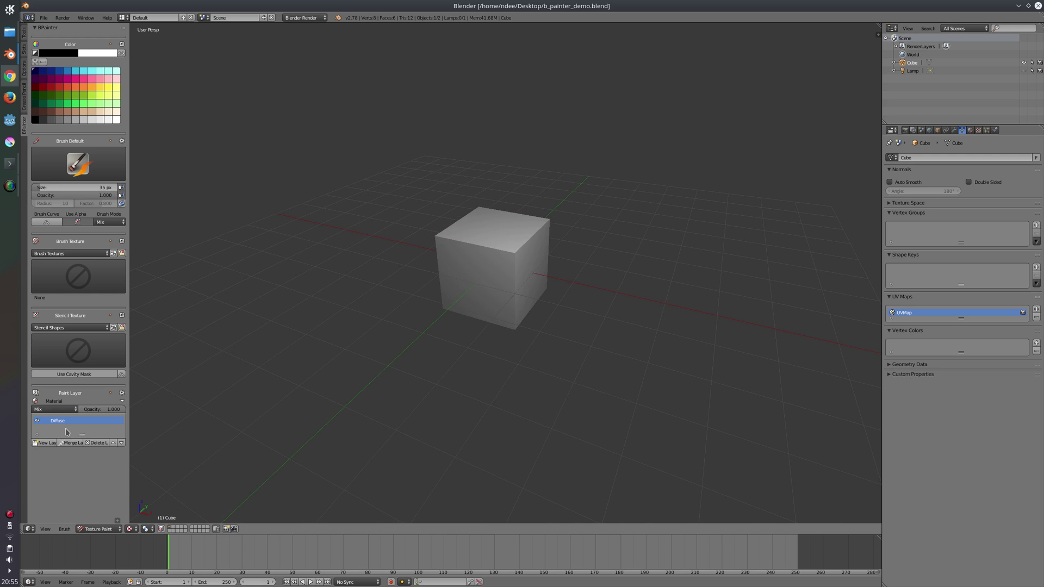
mouse_move(478, 226)
left_mouse_down()
mouse_move(504, 250)
mouse_move(519, 305)
left_mouse_up()
mouse_move(460, 239)
middle_mouse_down()
mouse_move(502, 236)
mouse_move(452, 246)
middle_mouse_up()
mouse_move(452, 246)
left_mouse_down()
mouse_move(432, 296)
mouse_move(468, 306)
left_mouse_up()
middle_click_drag(468, 283, 401, 276)
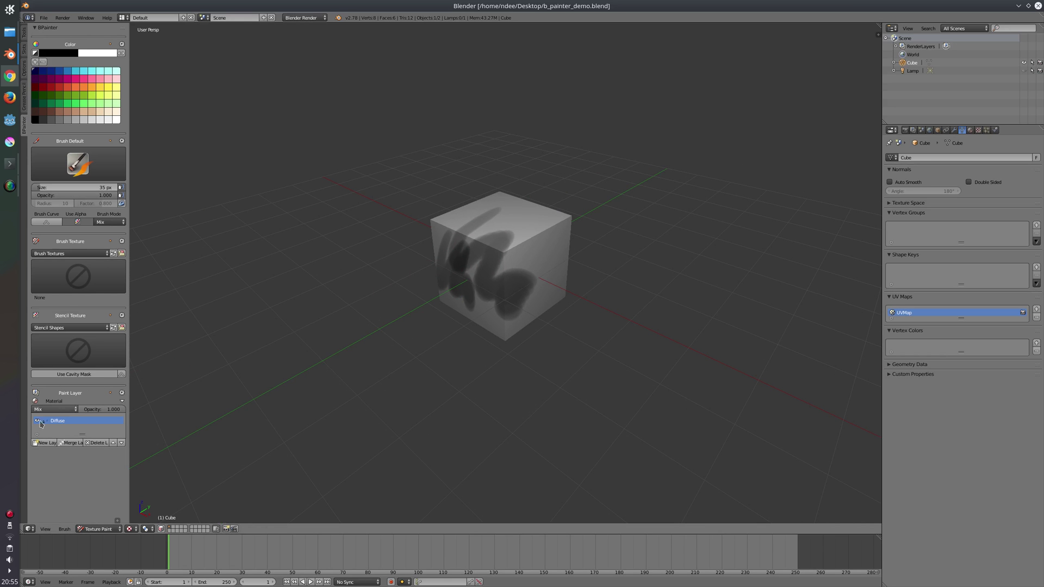
- Add a second 1024 by 1024 Diffuse paint layer and paint a curved magenta stroke from the cube's top face down its side
left_click(46, 444)
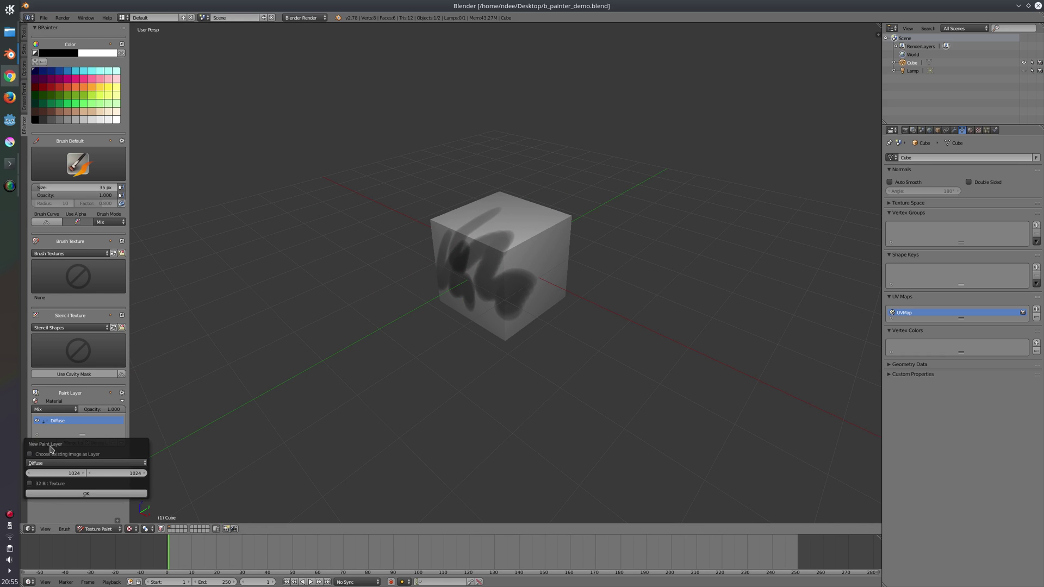
left_click(60, 493)
middle_click_drag(497, 248, 390, 248)
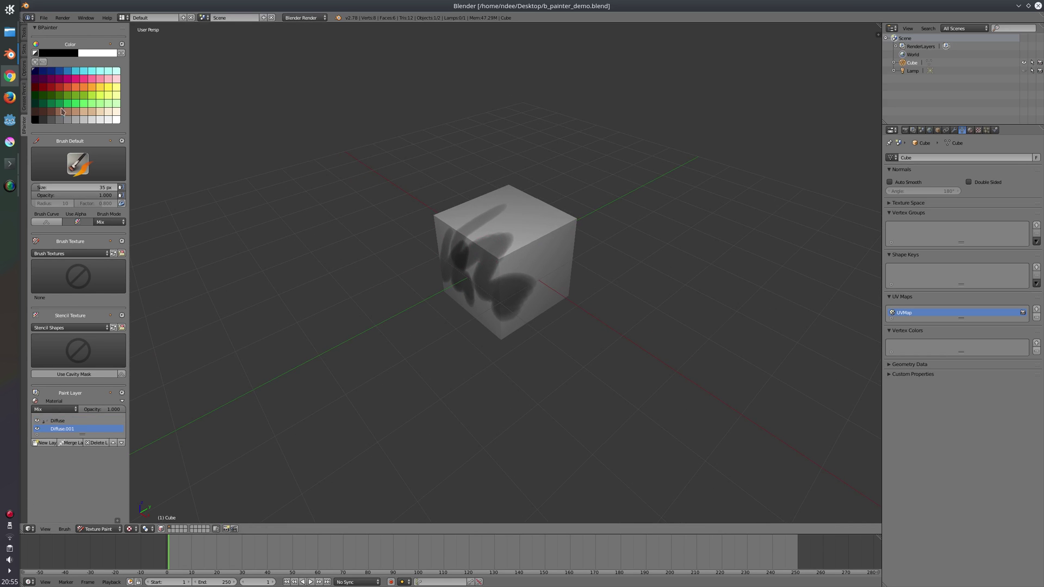
left_click(65, 80)
mouse_move(525, 226)
left_mouse_down()
mouse_move(537, 277)
mouse_move(506, 326)
left_mouse_up()
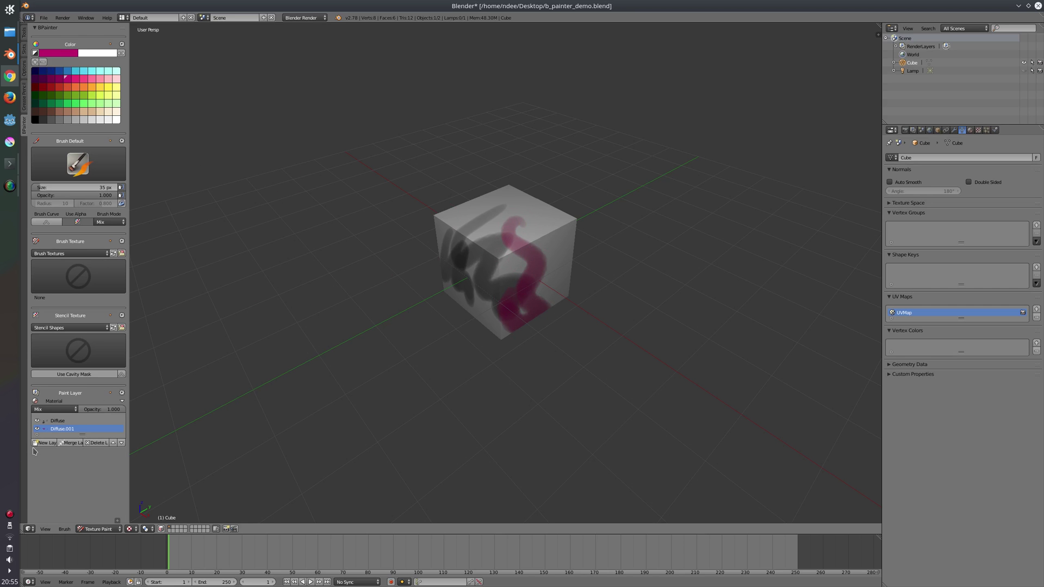
- Rename the second paint layer to Layer2 and set its blend mode to Overlay
double_click(60, 429)
type("Layer2")
mouse_move(123, 409)
left_mouse_down()
mouse_move(101, 409)
mouse_move(133, 409)
mouse_move(49, 412)
left_mouse_up()
left_click(49, 410)
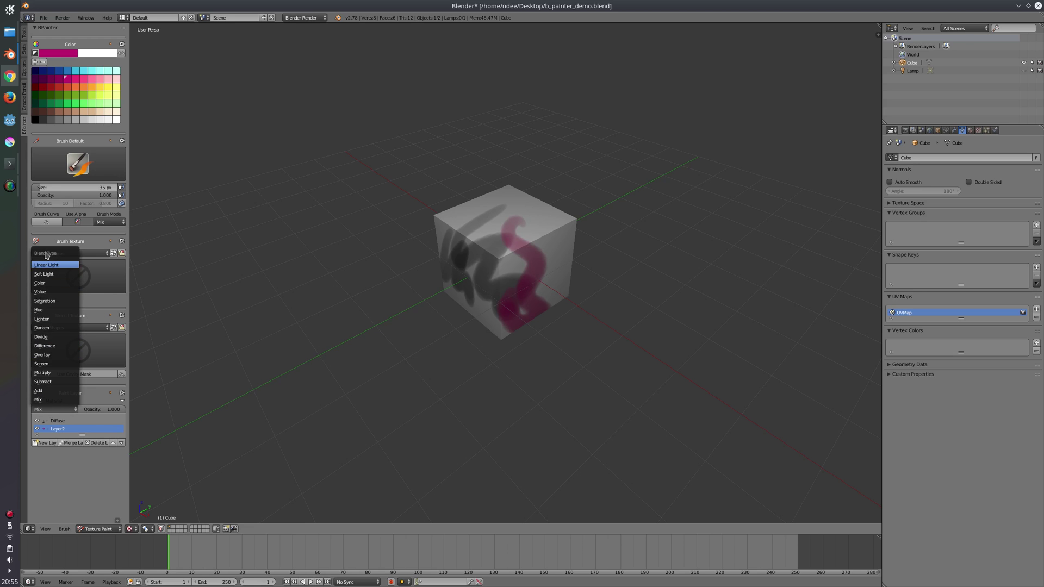
left_click(47, 411)
left_click(42, 355)
middle_click_drag(312, 294, 391, 251)
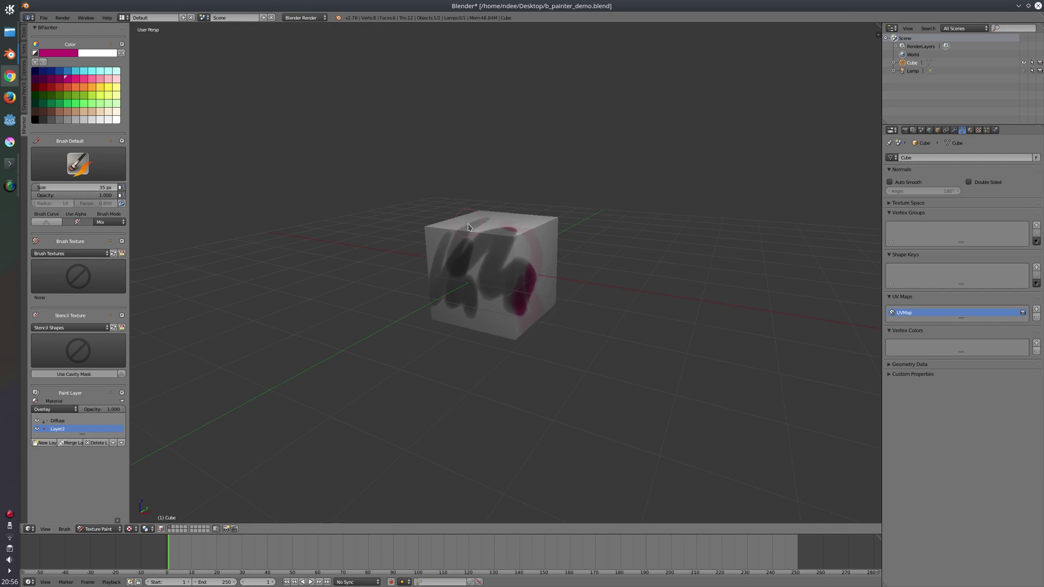
- Merge the Diffuse and Layer2 diffuse layers into a new 1024 by 1024 layer with Replace Baked Layer turned off
left_click(73, 444)
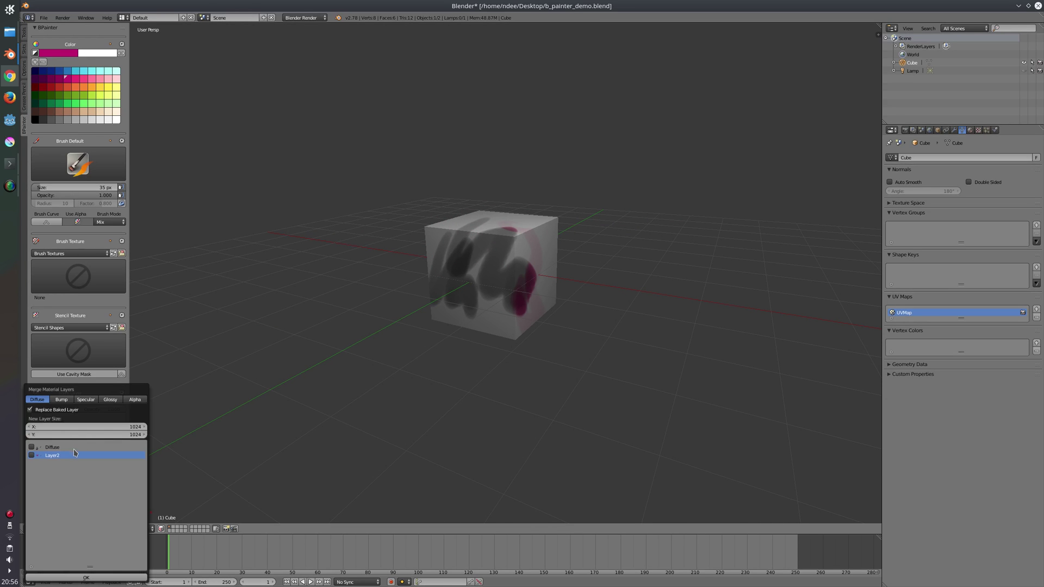
left_click(60, 401)
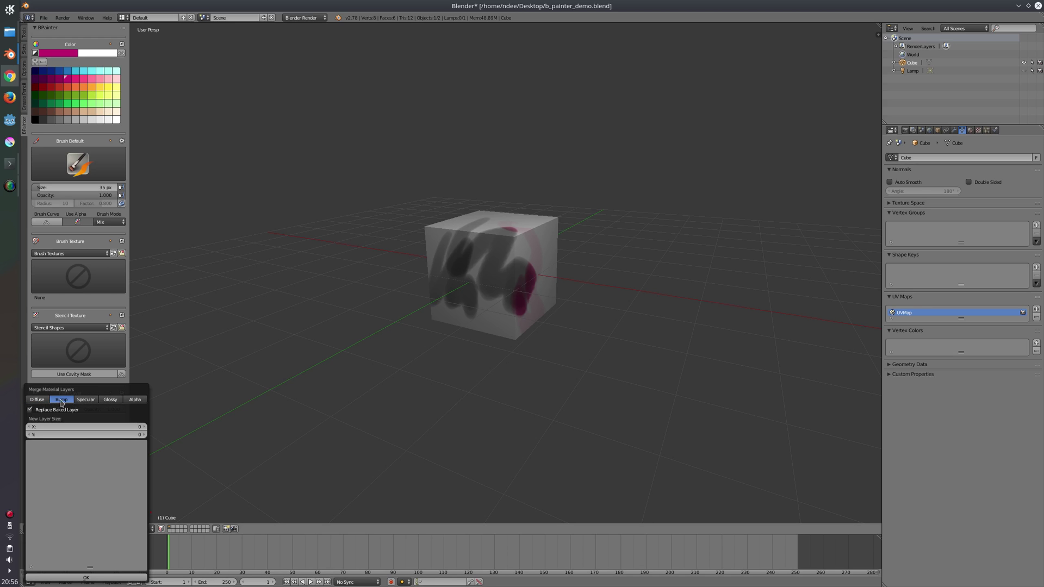
left_click(85, 400)
left_click(112, 401)
left_click(135, 400)
left_click(37, 400)
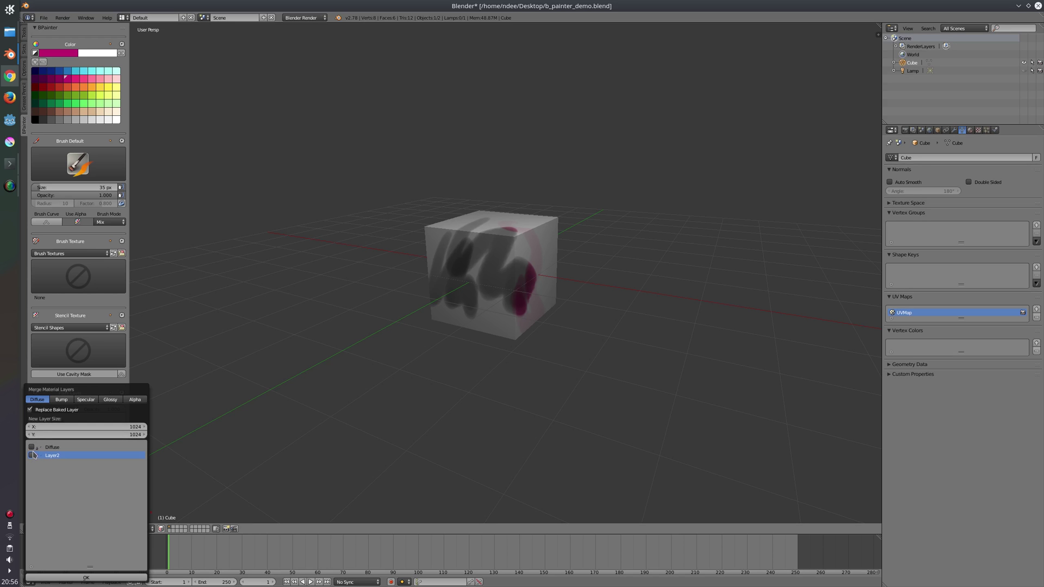
left_click_drag(32, 448, 34, 459)
left_click_drag(92, 391, 187, 246)
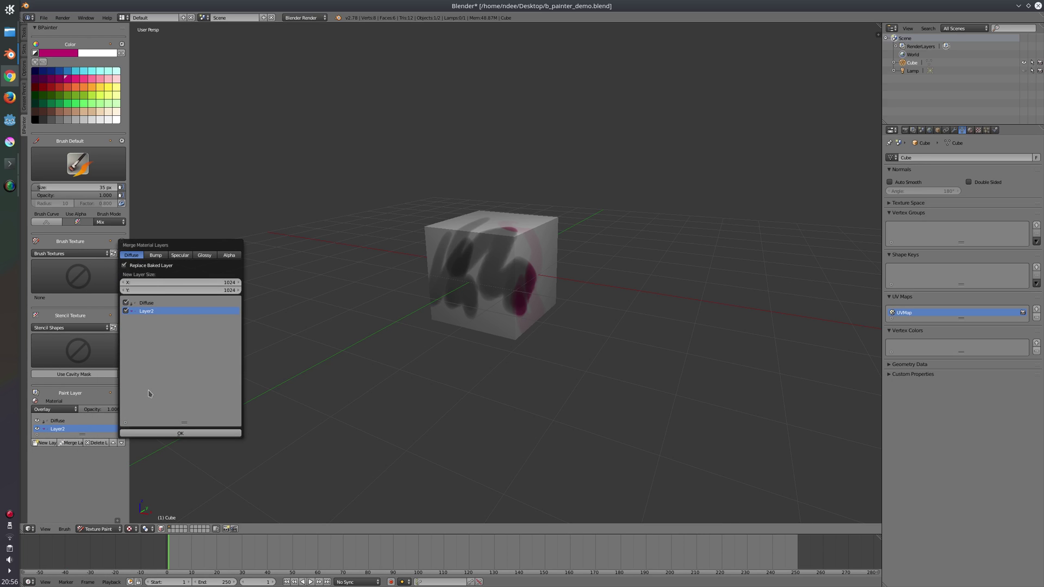
left_click(124, 265)
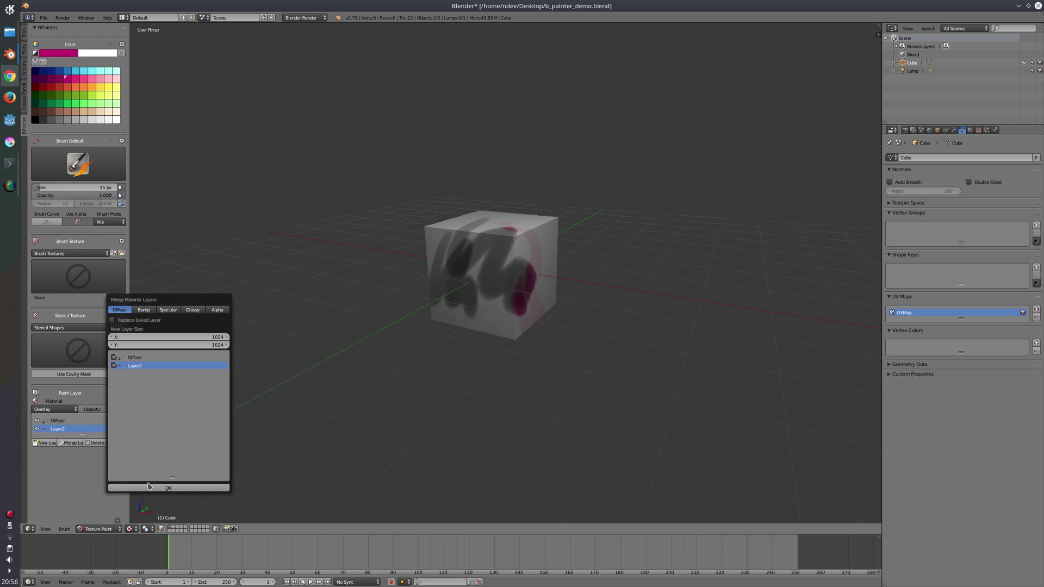
key("Return")
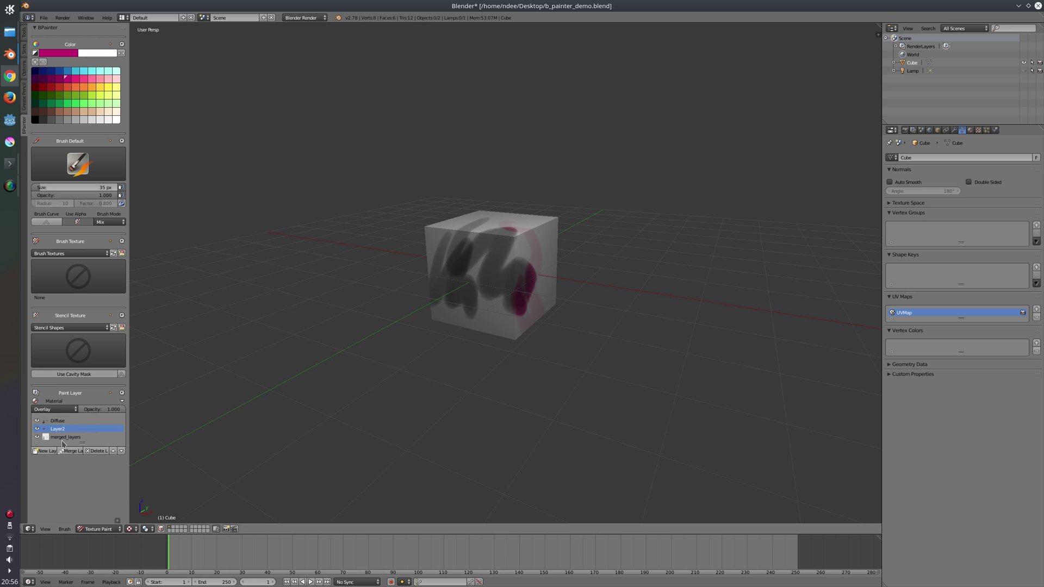
- Compare the cube with the merged layer hidden and visible, and delete that merged layer
left_click(58, 437)
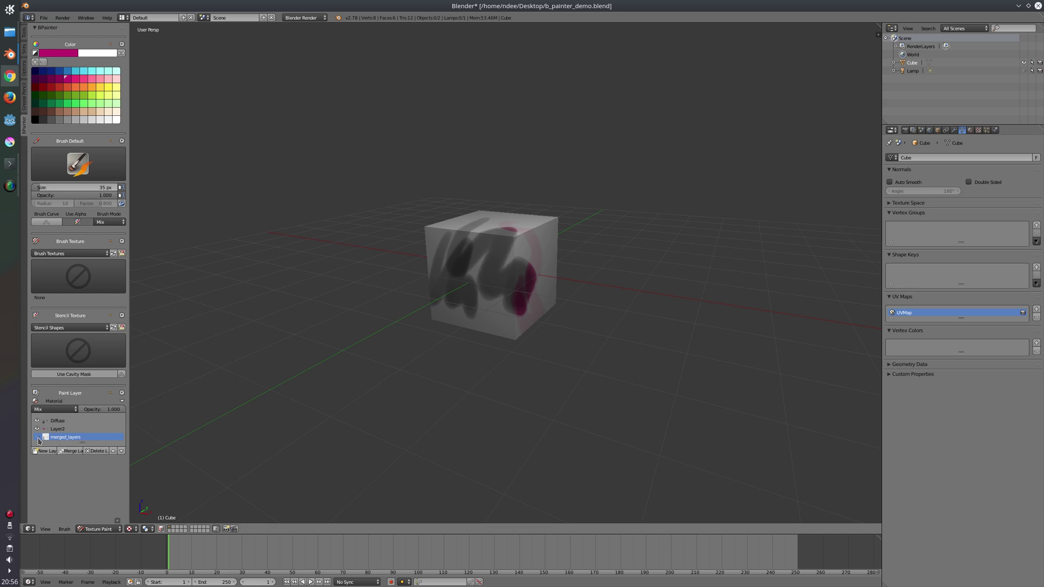
scroll(522, 228, "up", 7)
scroll(510, 211, "down", 3)
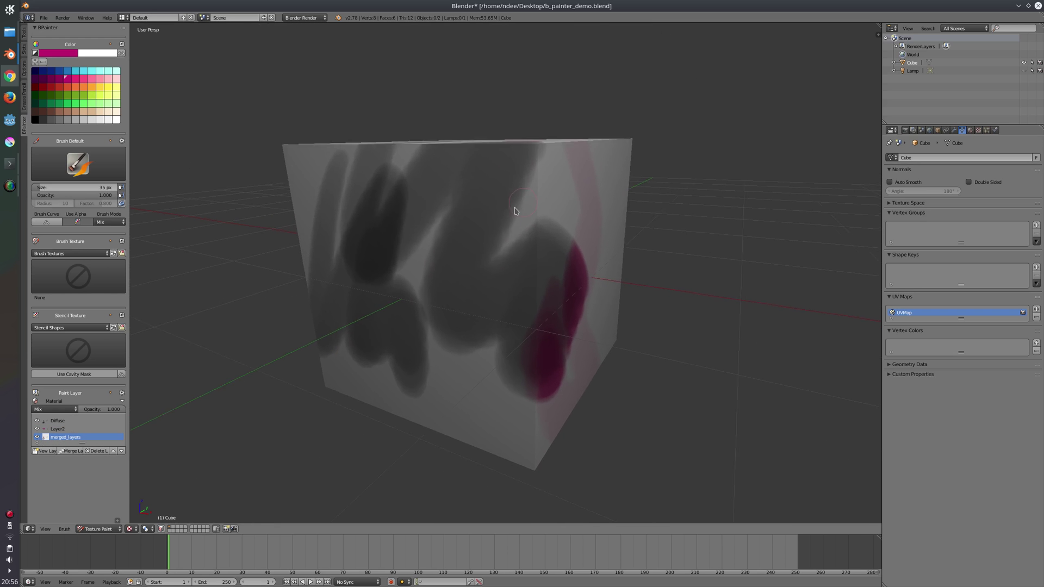
left_click(37, 444)
left_click(38, 436)
left_click(38, 436)
left_click(37, 443)
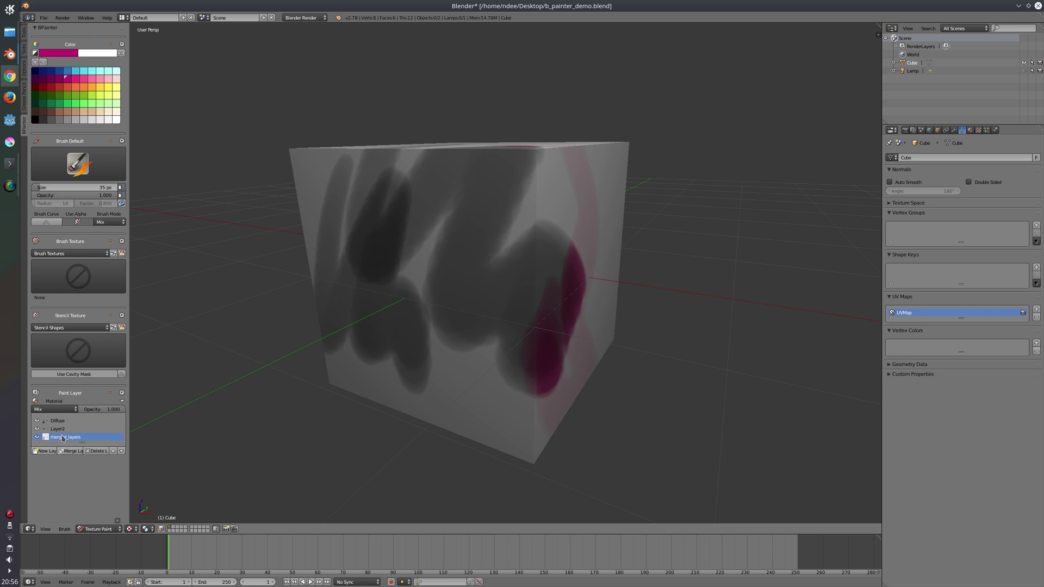
left_click(97, 451)
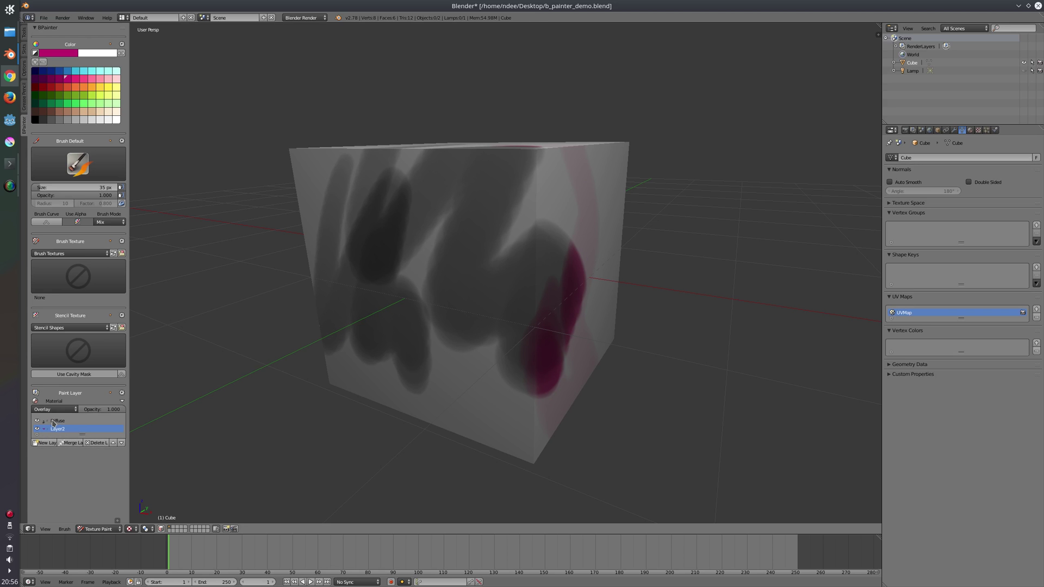
- Merge the Diffuse and Layer2 layers with Replace Baked Layer turned on, and select the merged layer
left_click(71, 443)
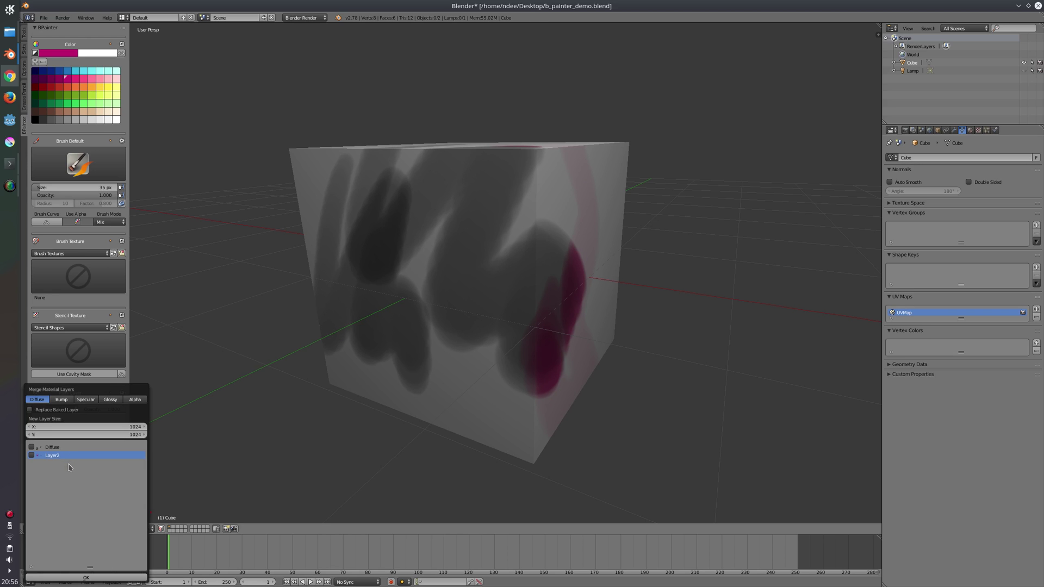
left_click(31, 410)
left_click_drag(92, 390, 108, 262)
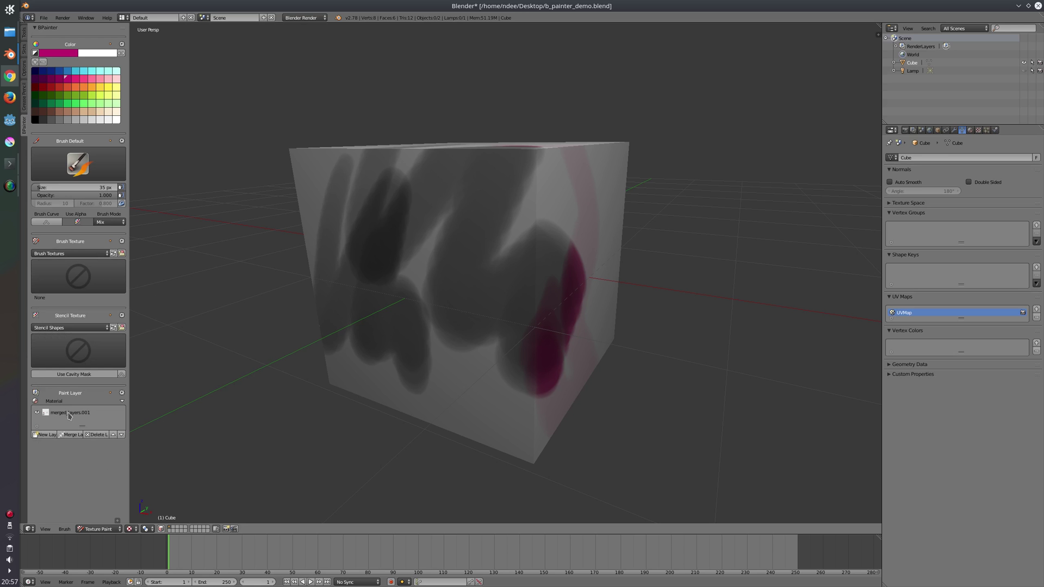
left_click(69, 413)
- Add a new Diffuse paint layer and paint magenta zigzag strokes over the cube's top and front faces with Brush Default
middle_click_drag(145, 392, 354, 251)
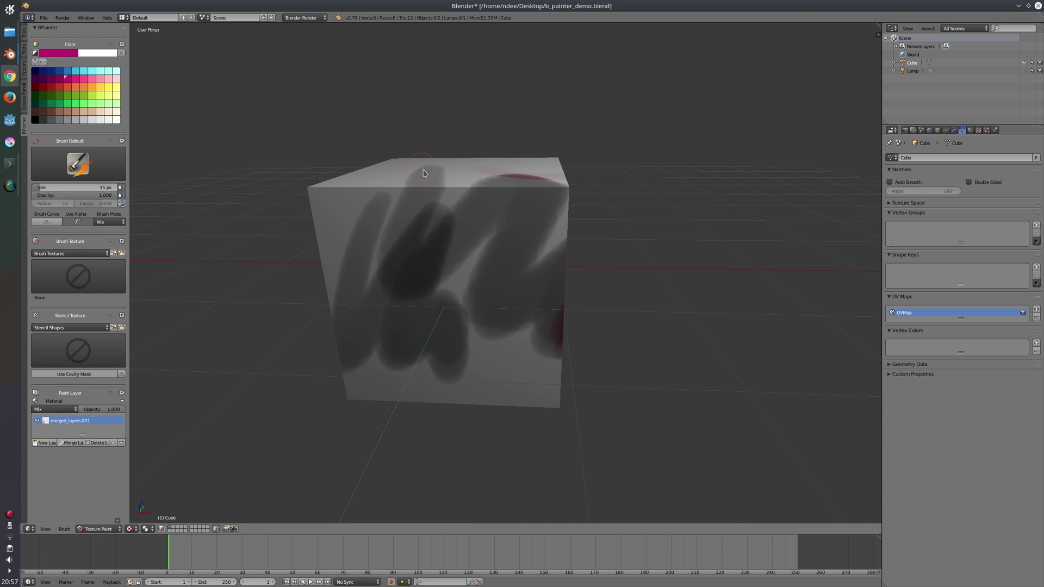
middle_click_drag(425, 175, 362, 212)
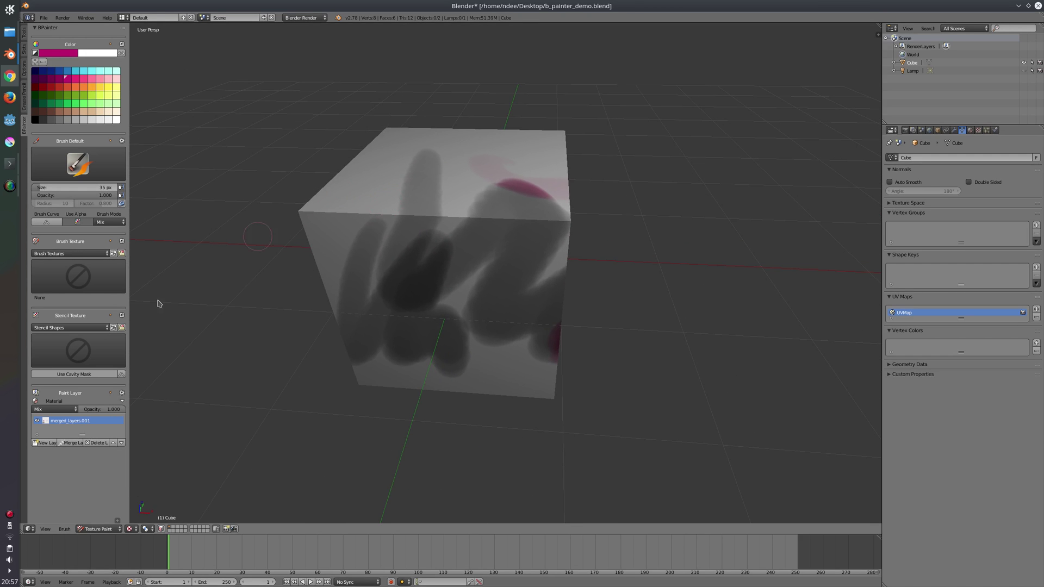
left_click(44, 442)
left_click(58, 492)
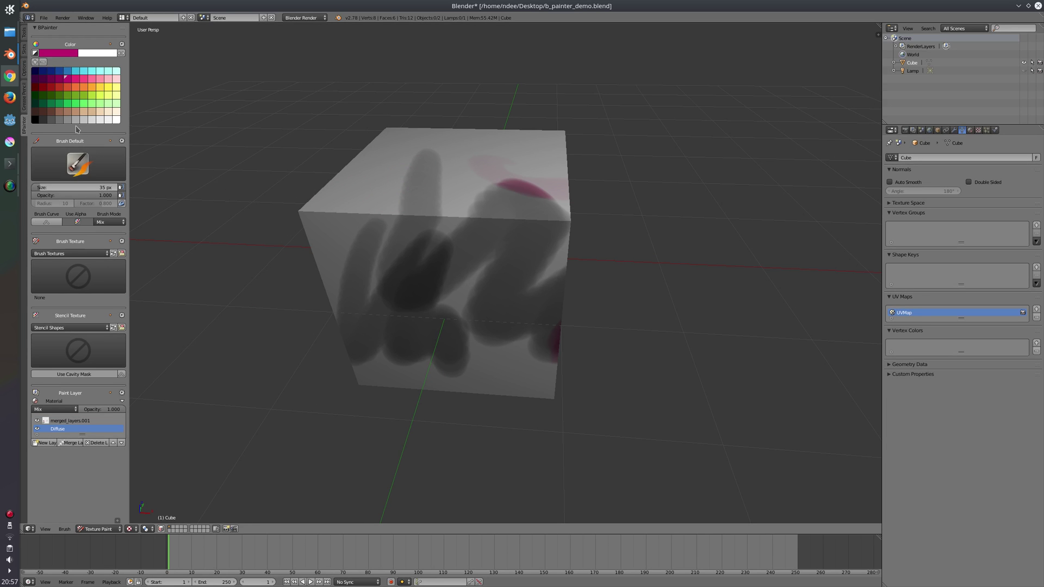
left_click(77, 171)
left_click(77, 232)
mouse_move(466, 185)
left_mouse_down()
mouse_move(490, 221)
mouse_move(504, 325)
left_mouse_up()
left_click_drag(363, 197, 334, 263)
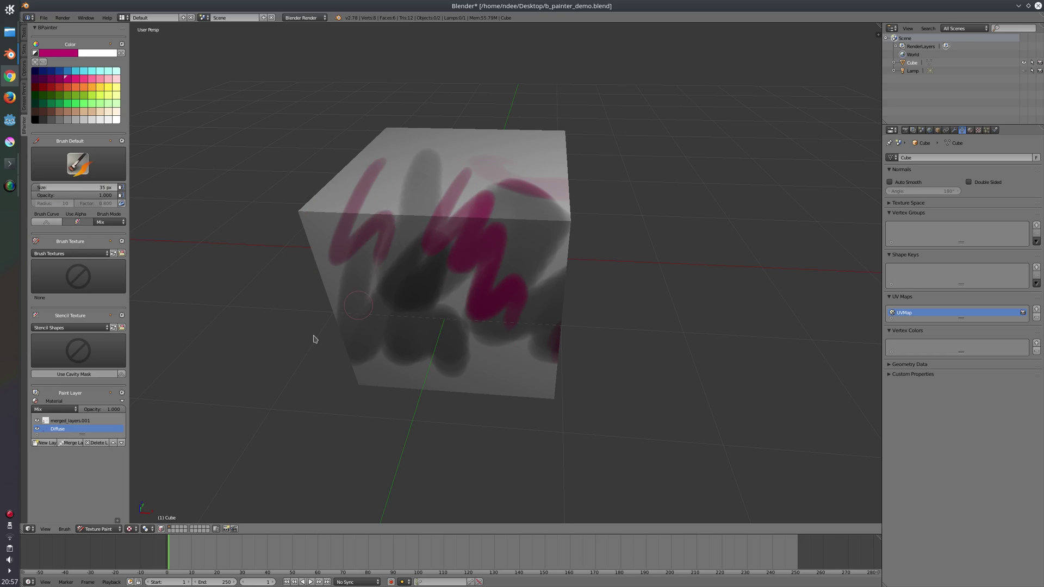
- Move the new Diffuse layer up and down in the layer stack and delete it
left_click(113, 443)
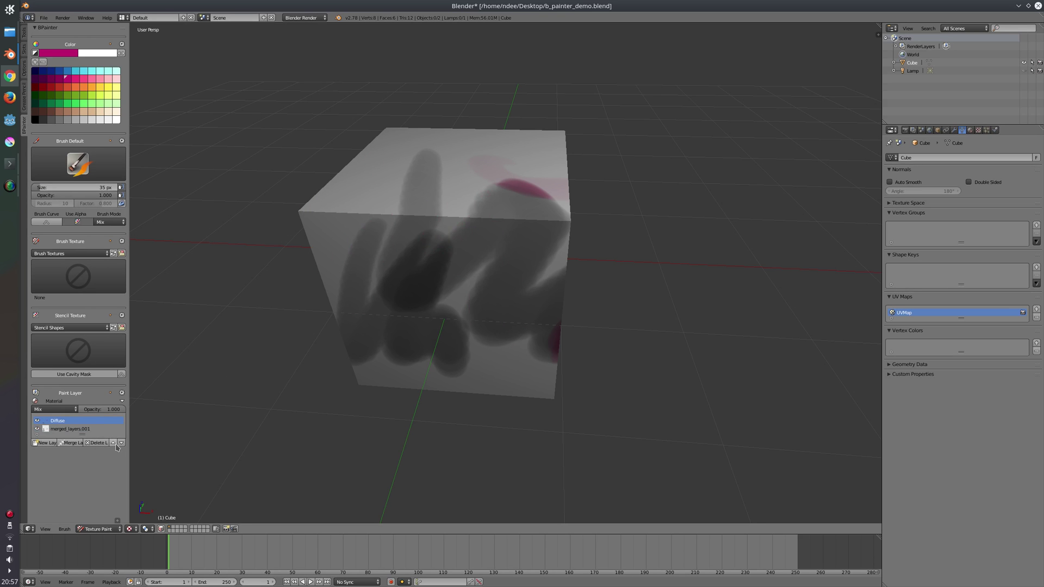
left_click(121, 444)
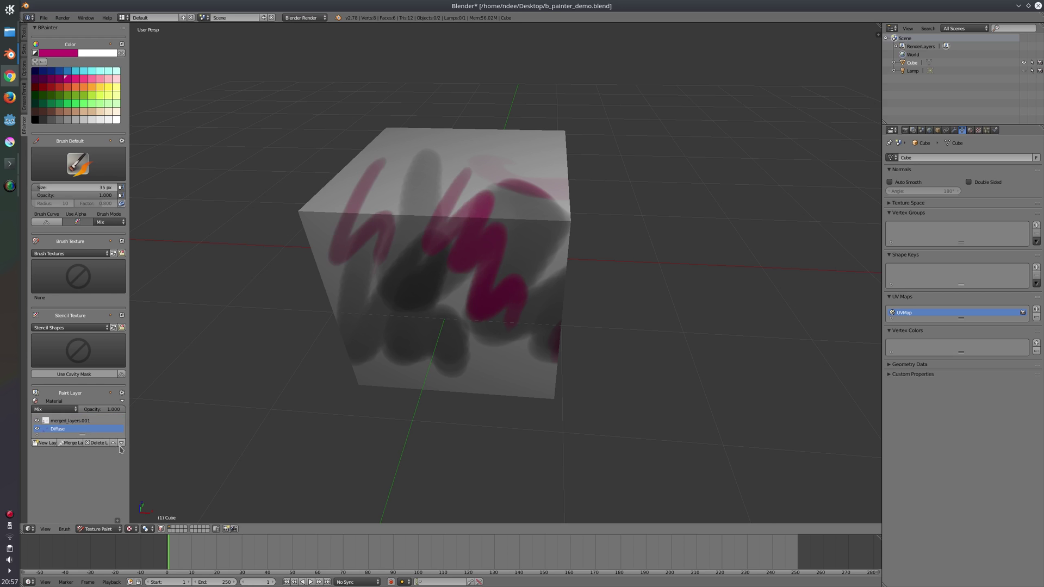
left_click(113, 443)
left_click(121, 443)
left_click(90, 443)
- Switch to the Brush Anchored preset and stamp it in magenta on the cube's side face
mouse_move(419, 261)
middle_mouse_down()
mouse_move(345, 256)
mouse_move(349, 223)
mouse_move(442, 270)
middle_mouse_up()
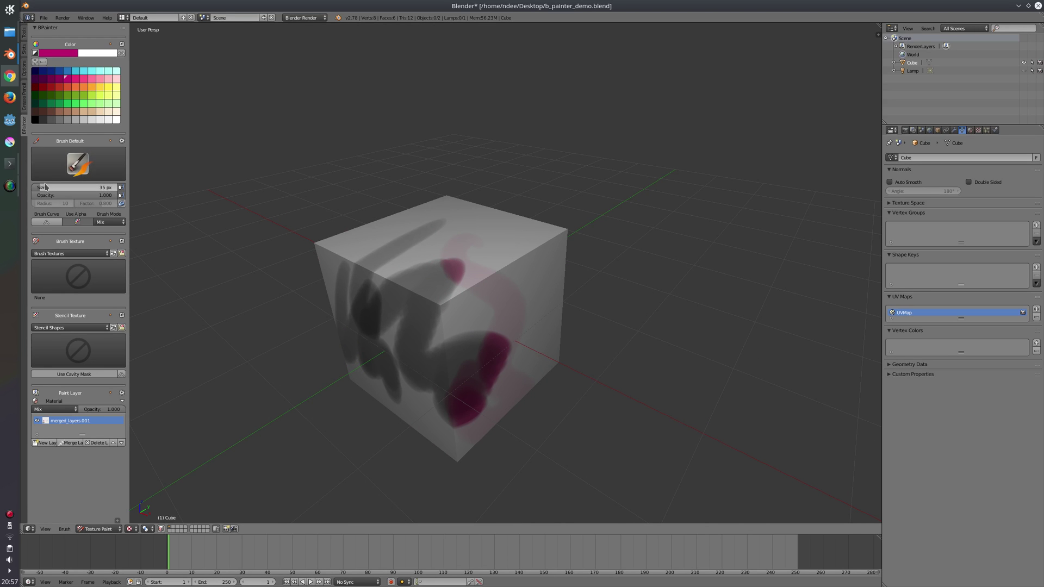
left_click(75, 167)
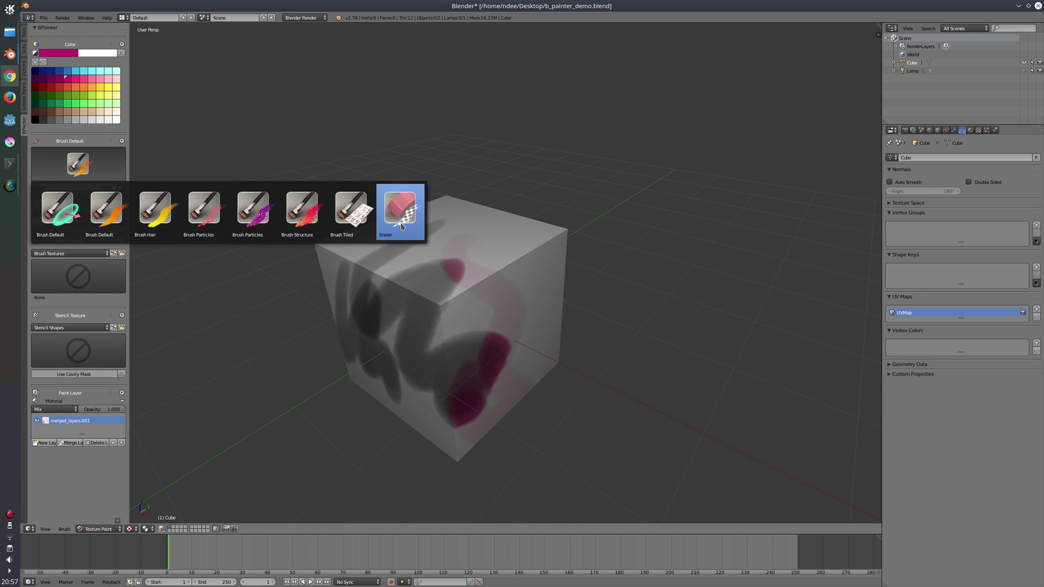
left_click(80, 165)
left_click(57, 212)
middle_click_drag(417, 240, 384, 240)
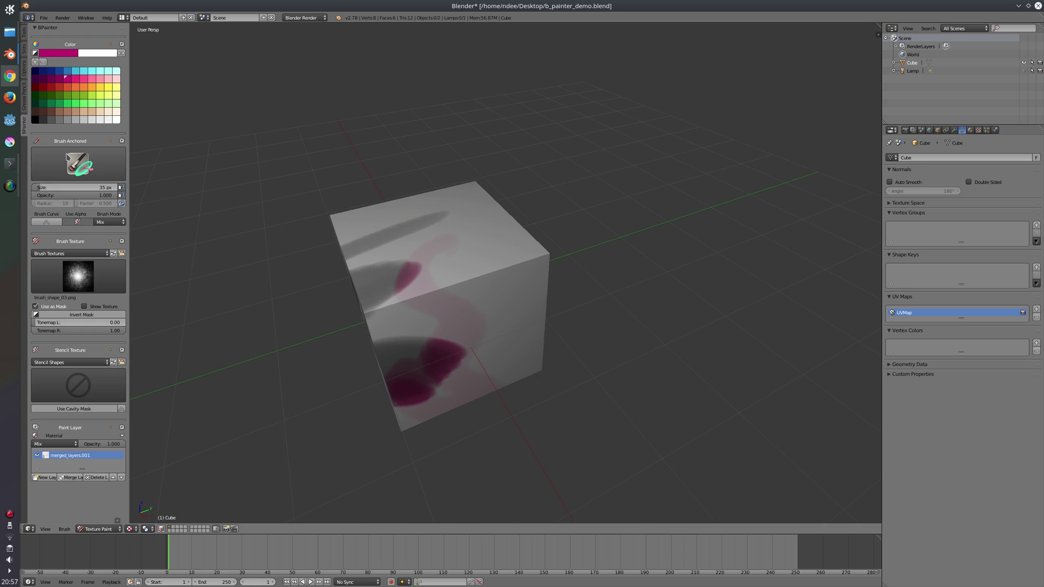
middle_click_drag(455, 231, 415, 204)
middle_click_drag(472, 278, 472, 262)
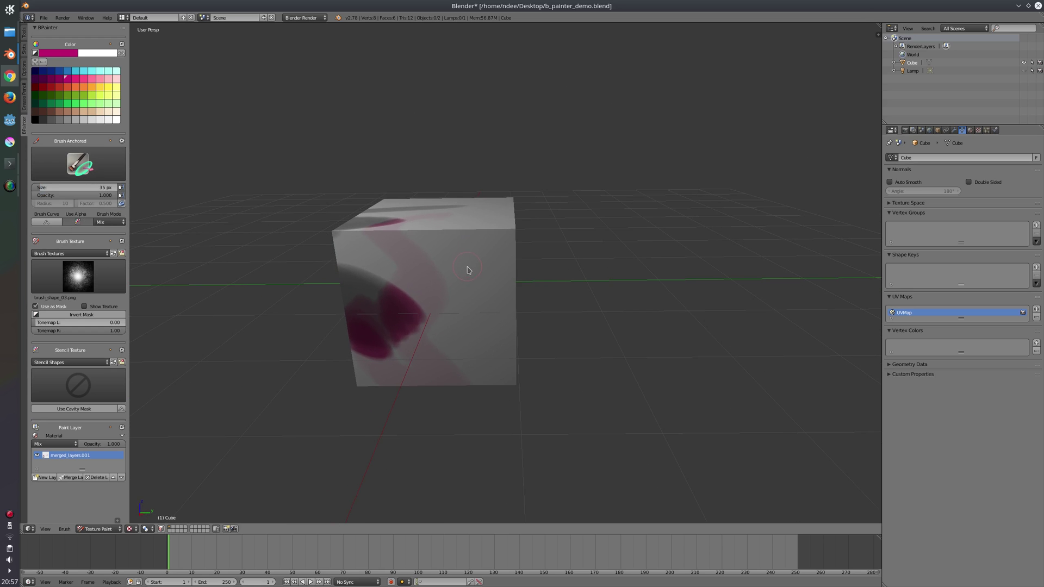
mouse_move(472, 262)
left_mouse_down()
mouse_move(488, 302)
mouse_move(473, 265)
mouse_move(431, 319)
mouse_move(474, 316)
left_mouse_up()
- Paint magenta zigzag strokes on the cube's faces with another brush preset resized to 26 px
left_click(77, 163)
left_click(168, 211)
key("f")
left_click(402, 270)
left_click_drag(381, 261, 361, 314)
mouse_move(418, 255)
left_mouse_down()
mouse_move(392, 333)
mouse_move(429, 370)
left_mouse_up()
middle_click_drag(419, 253, 412, 348)
mouse_move(405, 192)
left_mouse_down()
mouse_move(396, 214)
mouse_move(422, 288)
left_mouse_up()
- Switch to the Brush Hair preset and paint magenta bristle strokes on the cube's top face
left_click(78, 163)
left_click(154, 209)
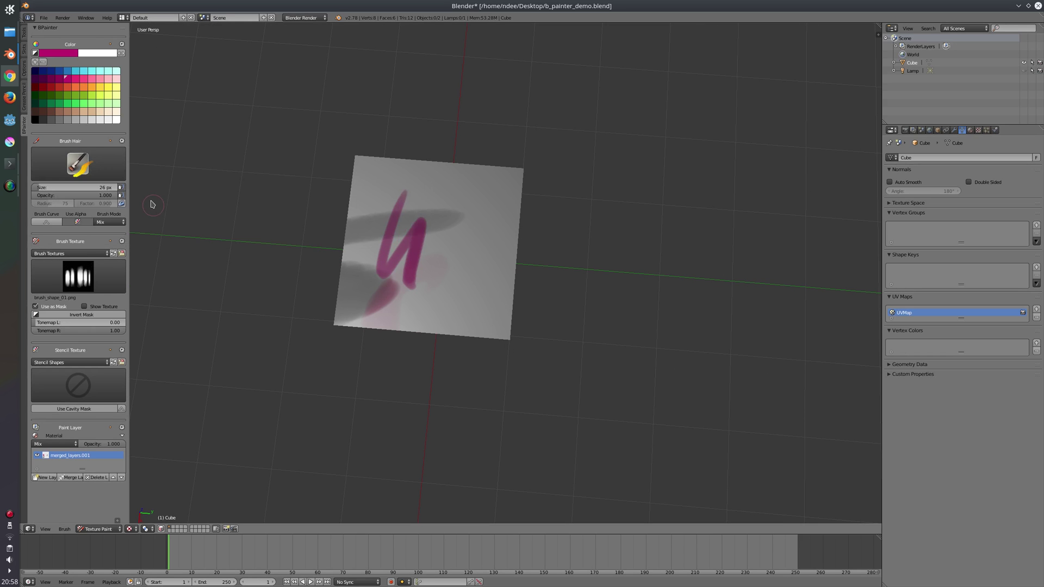
middle_click_drag(408, 223, 438, 240)
mouse_move(480, 198)
left_mouse_down()
mouse_move(473, 256)
mouse_move(442, 275)
mouse_move(474, 273)
left_mouse_up()
mouse_move(389, 182)
left_mouse_down()
mouse_move(405, 239)
mouse_move(437, 231)
left_mouse_up()
- Switch to the Brush Particles preset with the star texture, resize the brush and scatter magenta stars over the cube's top face
left_click(78, 163)
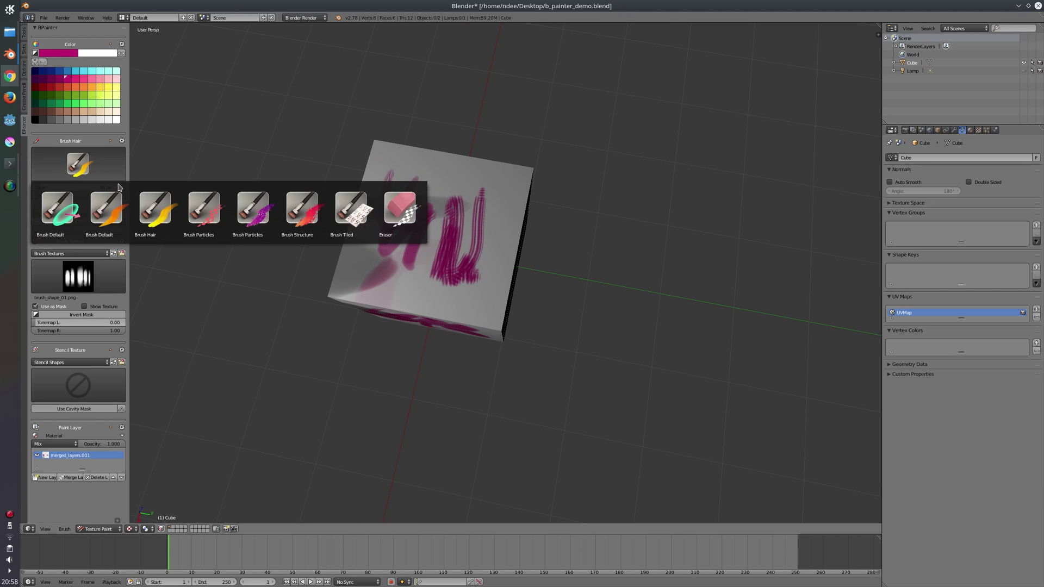
left_click(251, 218)
middle_click_drag(385, 192, 415, 209)
key("f")
left_click(435, 209)
mouse_move(435, 209)
left_mouse_down()
mouse_move(471, 272)
mouse_move(369, 314)
left_mouse_up()
middle_click_drag(369, 315, 402, 223)
- Switch to the Brush Structure preset, resize it and paint magenta grunge strokes over the cube's top and front faces
left_click(77, 163)
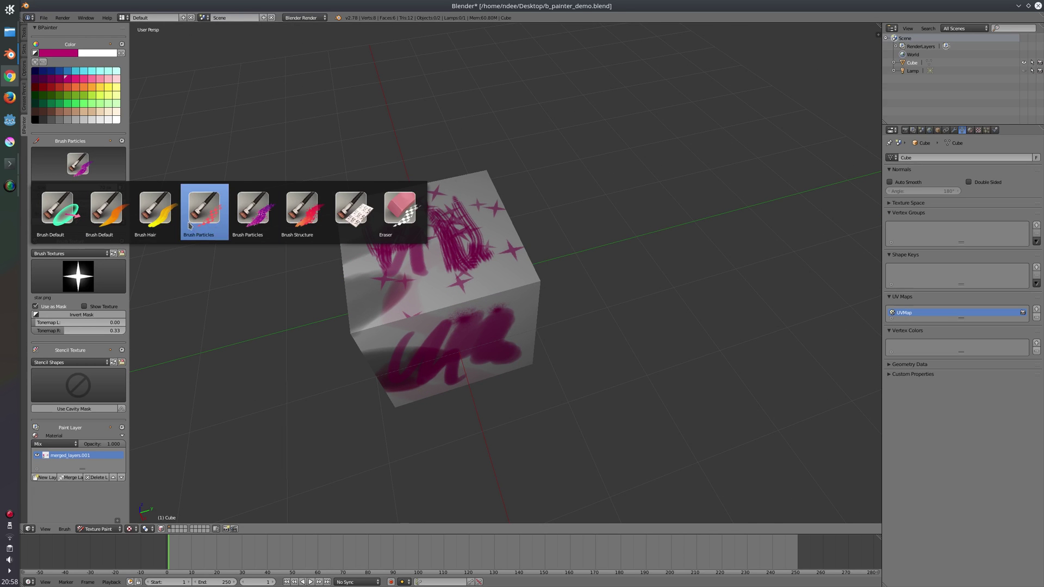
left_click(306, 213)
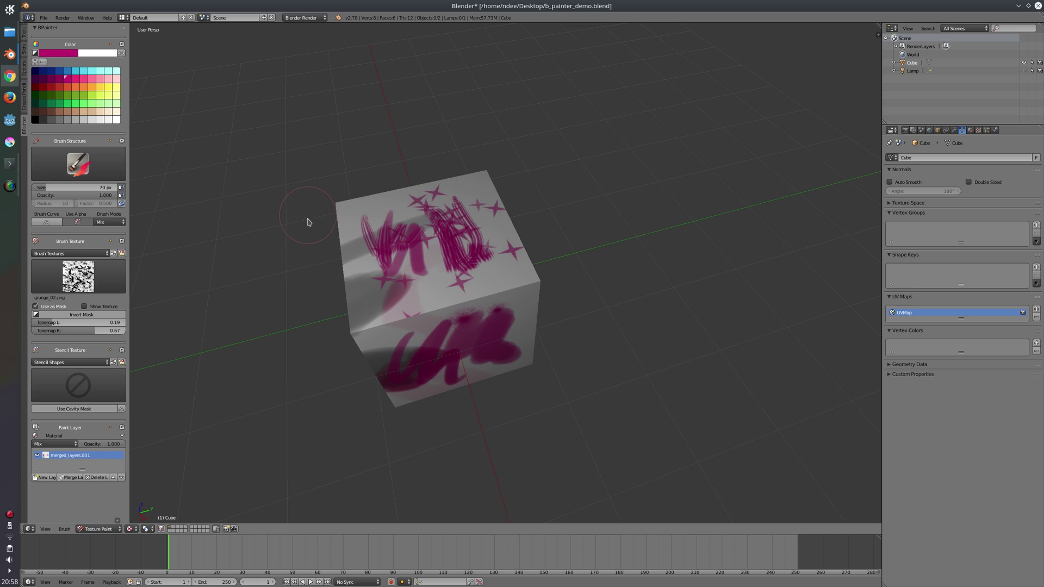
mouse_move(306, 220)
middle_mouse_down()
mouse_move(348, 293)
mouse_move(530, 248)
mouse_move(451, 214)
mouse_move(380, 248)
middle_mouse_up()
mouse_move(381, 247)
left_mouse_down()
mouse_move(416, 339)
mouse_move(464, 320)
mouse_move(514, 272)
left_mouse_up()
middle_click_drag(519, 280, 481, 367)
key("f")
left_click(465, 236)
mouse_move(484, 209)
left_mouse_down()
mouse_move(497, 271)
mouse_move(424, 209)
mouse_move(375, 223)
mouse_move(337, 217)
left_mouse_up()
- Switch to the Brush Tiled preset, resize it to 97 px and paint magenta dots on the cube's top face
left_click(84, 168)
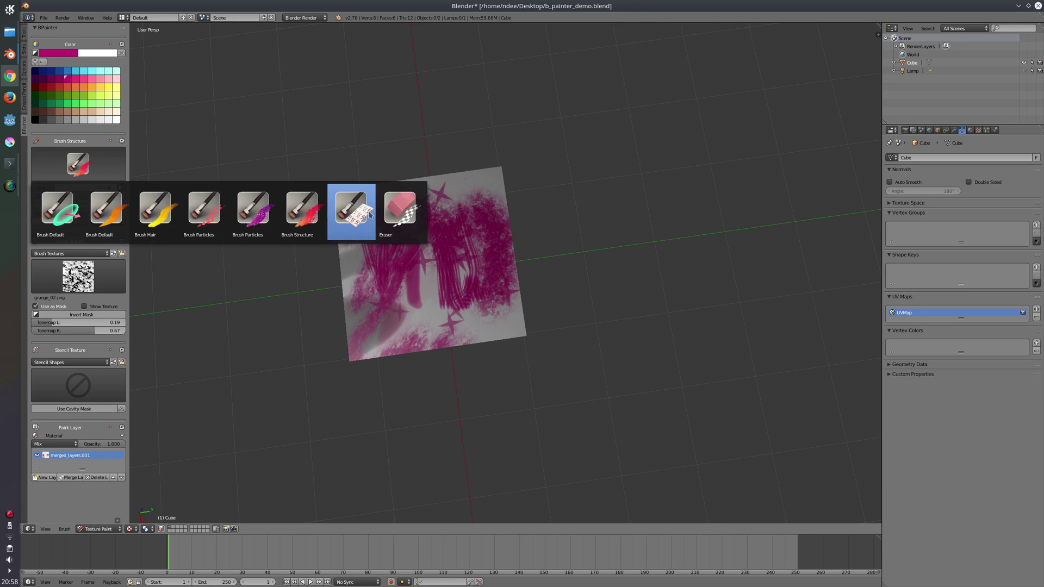
left_click(351, 209)
mouse_move(413, 239)
left_mouse_down()
mouse_move(474, 305)
mouse_move(369, 296)
mouse_move(336, 268)
left_mouse_up()
key("f")
left_click(351, 268)
middle_click_drag(352, 268, 357, 241)
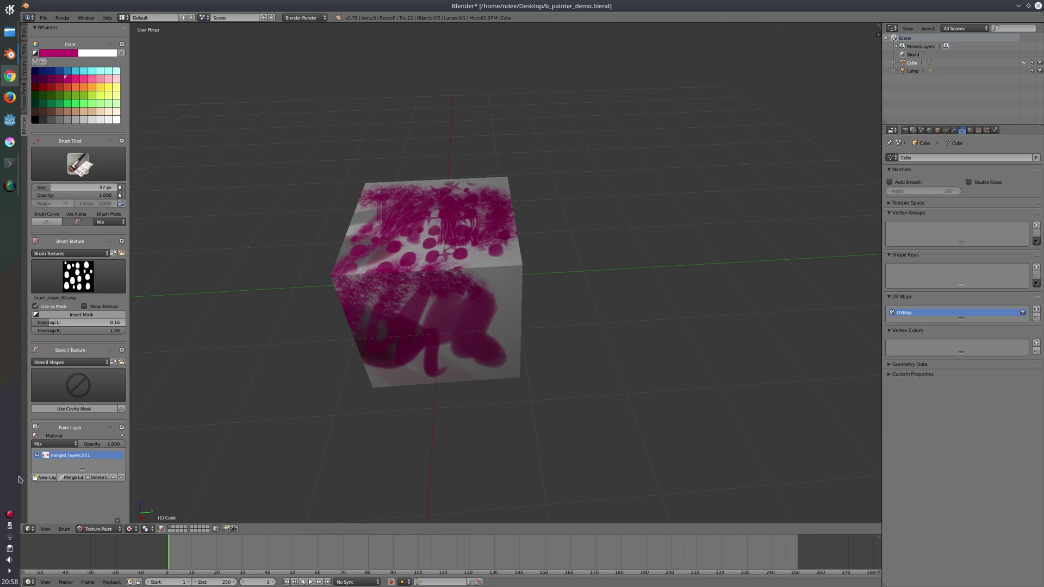
- Add a new Diffuse paint layer and hide the merged_layers.001 layer
left_click(44, 478)
left_click(48, 523)
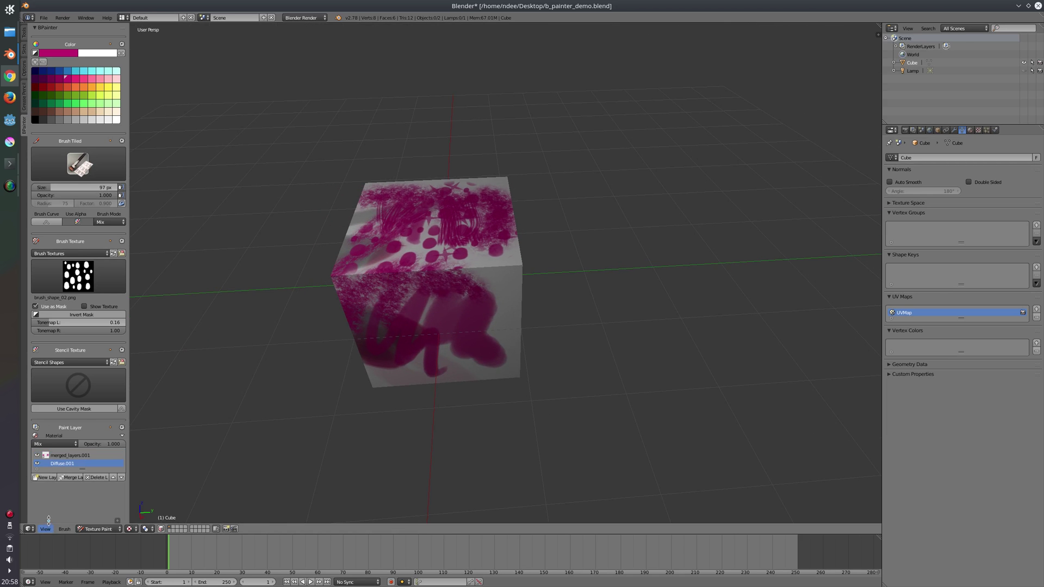
left_click(37, 455)
- Paint tiled magenta dots on the cube's front face and rub them out with the Eraser preset
mouse_move(429, 231)
middle_mouse_down()
mouse_move(389, 256)
mouse_move(390, 240)
middle_mouse_up()
mouse_move(390, 239)
left_mouse_down()
mouse_move(424, 228)
mouse_move(489, 272)
mouse_move(430, 335)
left_mouse_up()
left_click(79, 167)
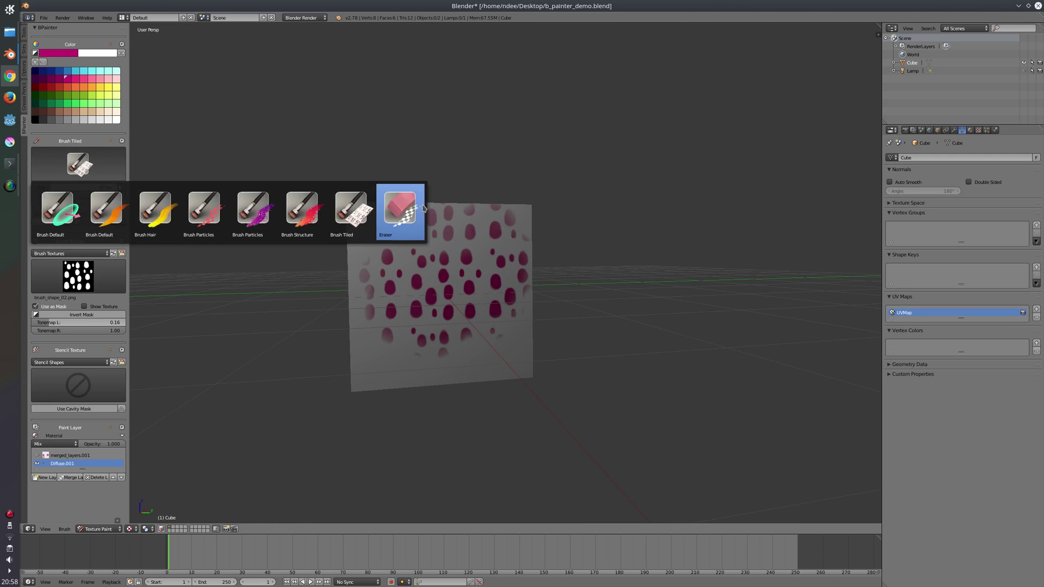
left_click(399, 208)
mouse_move(391, 278)
left_mouse_down()
mouse_move(429, 304)
mouse_move(514, 305)
left_mouse_up()
mouse_move(533, 265)
left_mouse_down()
mouse_move(314, 256)
mouse_move(532, 175)
mouse_move(303, 345)
left_mouse_up()
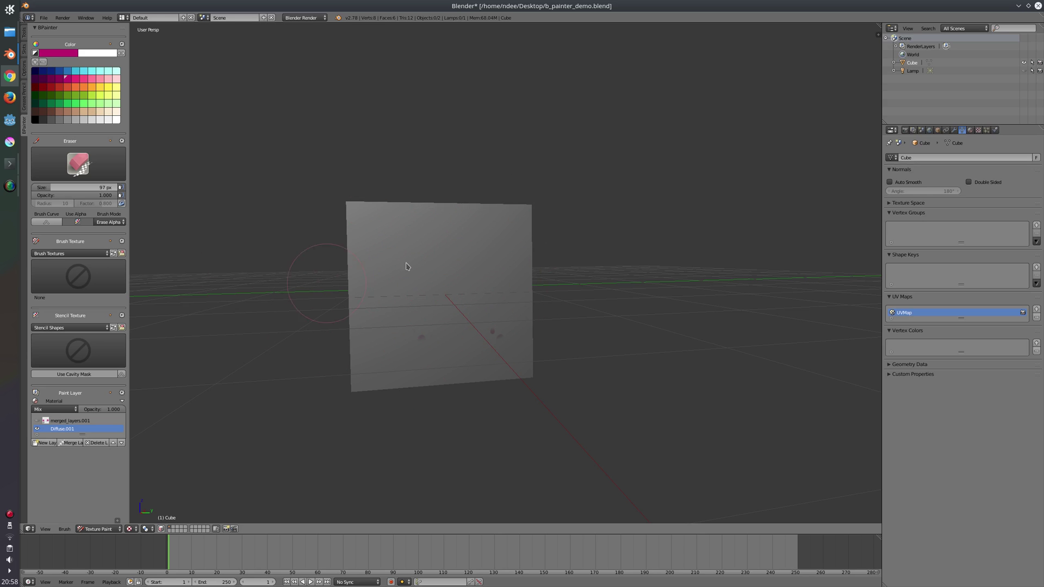
middle_click_drag(421, 256, 406, 269)
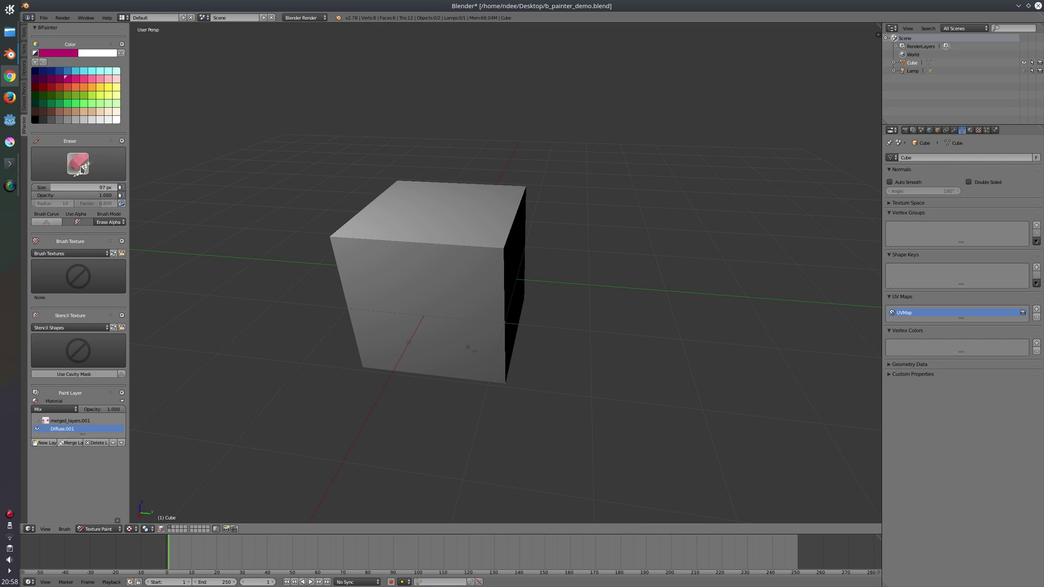
- Switch to Brush Default with the first brush_shape texture (vertical bars) and paint magenta strokes across the cube's front face
left_click(78, 165)
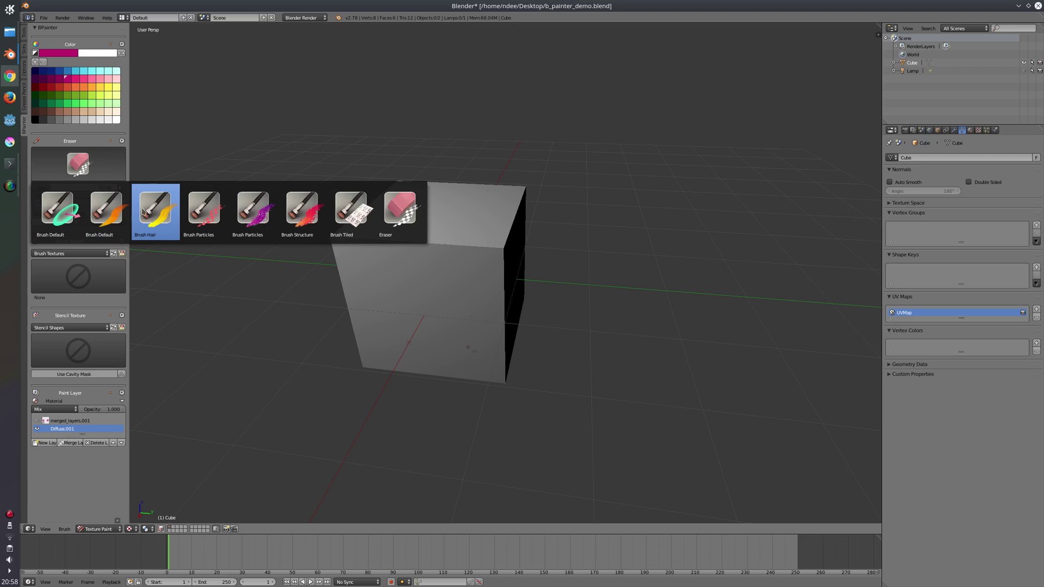
left_click(106, 209)
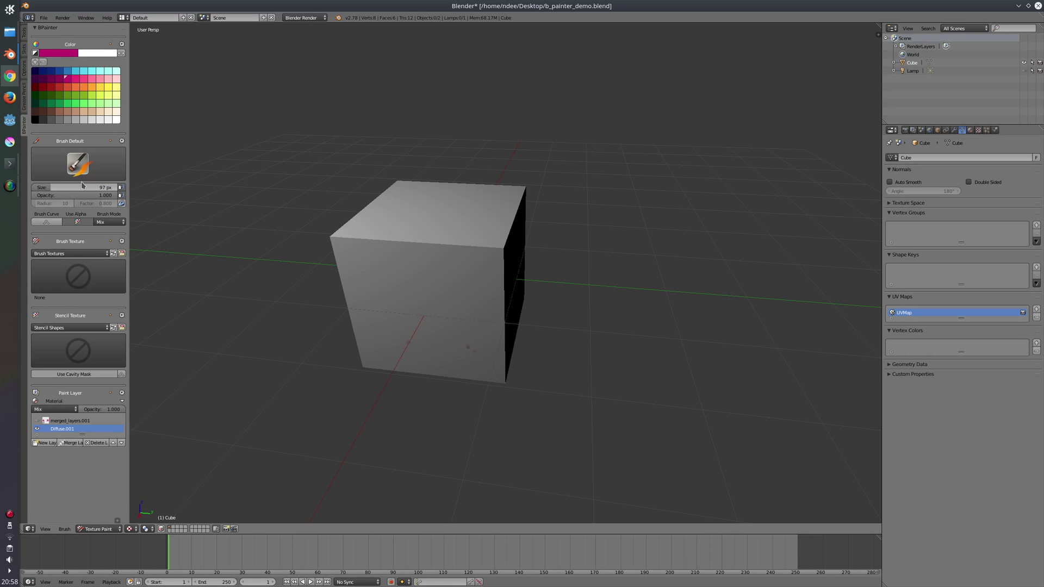
left_click(79, 274)
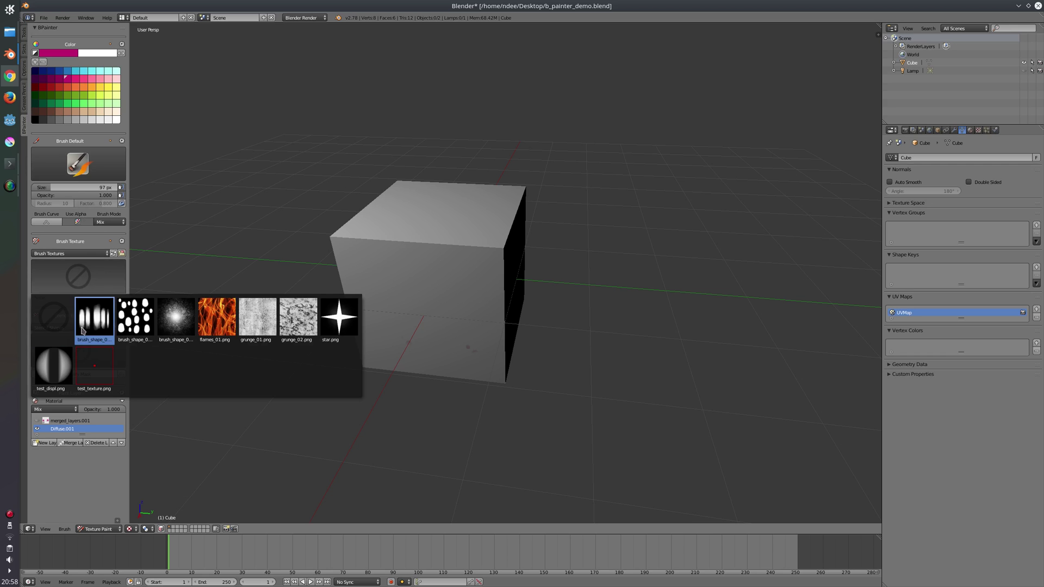
left_click(87, 272)
left_click(69, 272)
left_click(101, 319)
middle_click_drag(310, 284, 397, 261)
mouse_move(397, 261)
left_mouse_down()
mouse_move(442, 335)
mouse_move(409, 274)
mouse_move(457, 294)
mouse_move(468, 315)
mouse_move(375, 305)
mouse_move(393, 330)
left_mouse_up()
- Change the brush texture to brush_shape_02.png and paint magenta strokes over the cube's top face
left_click(107, 274)
left_click(135, 314)
middle_click_drag(348, 304, 390, 267)
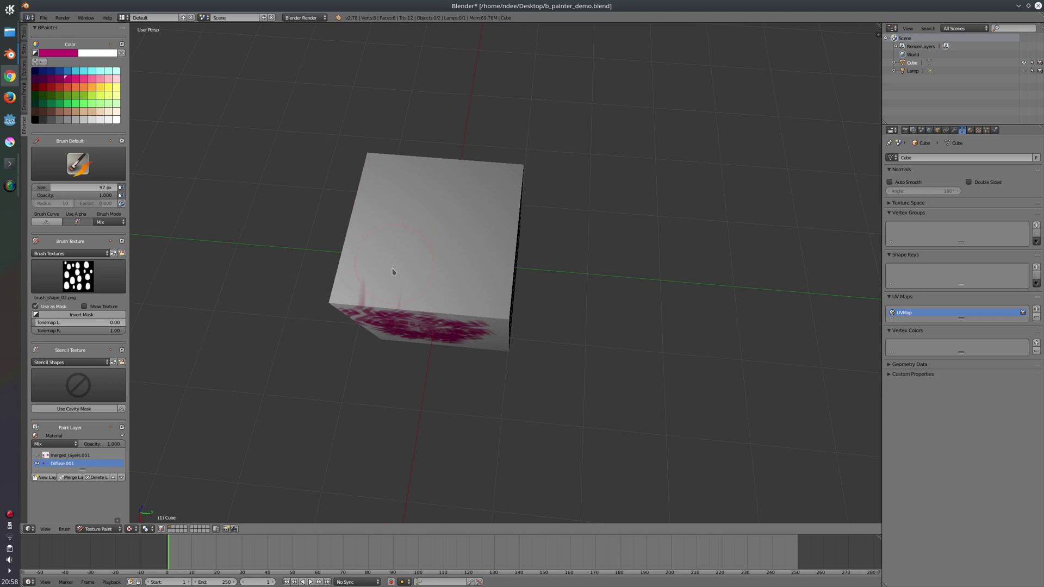
mouse_move(407, 197)
left_mouse_down()
mouse_move(442, 213)
mouse_move(413, 255)
mouse_move(381, 228)
mouse_move(500, 206)
left_mouse_up()
middle_click_drag(500, 207, 363, 227)
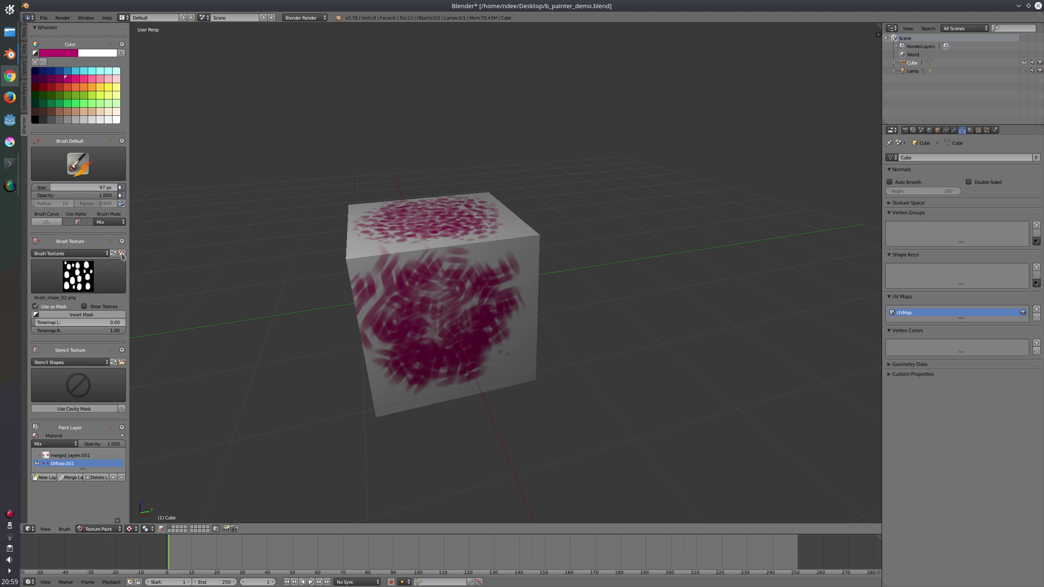
- Open the add-on's textures folder in the file manager and create a folder named my_textures in it
left_click(122, 254)
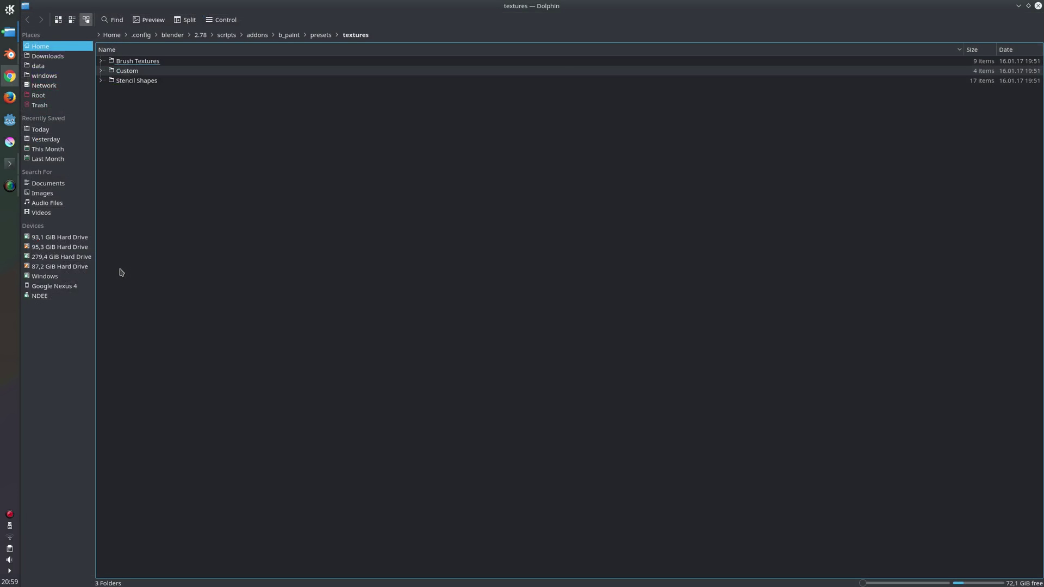
left_click_drag(321, 6, 495, 93)
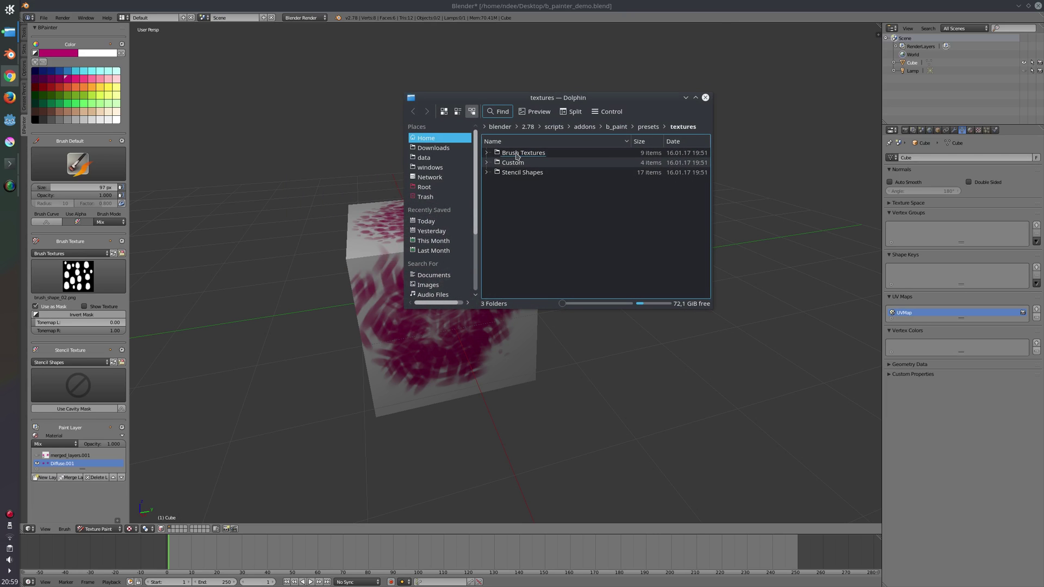
right_click(506, 202)
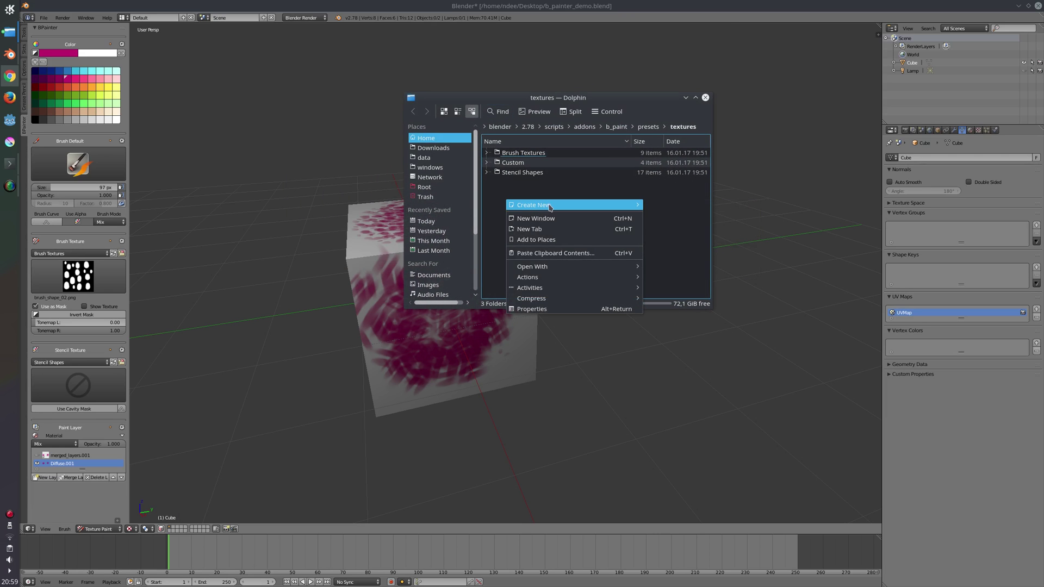
mouse_move(631, 205)
left_click(666, 205)
type("my_texture")
key("Return")
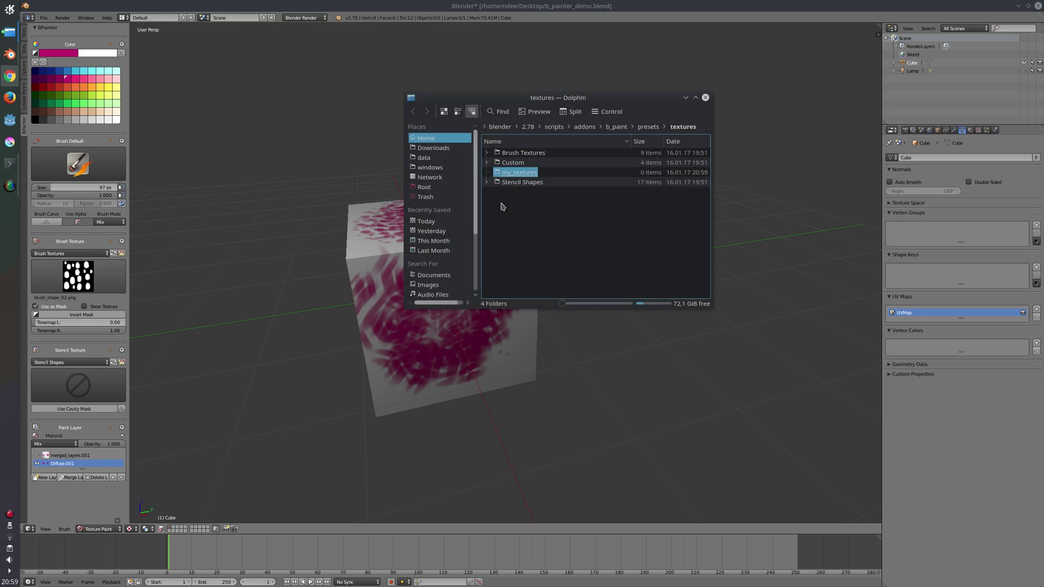
- Return to Blender, set the brush texture category to my_textures and open its texture list
left_click(68, 244)
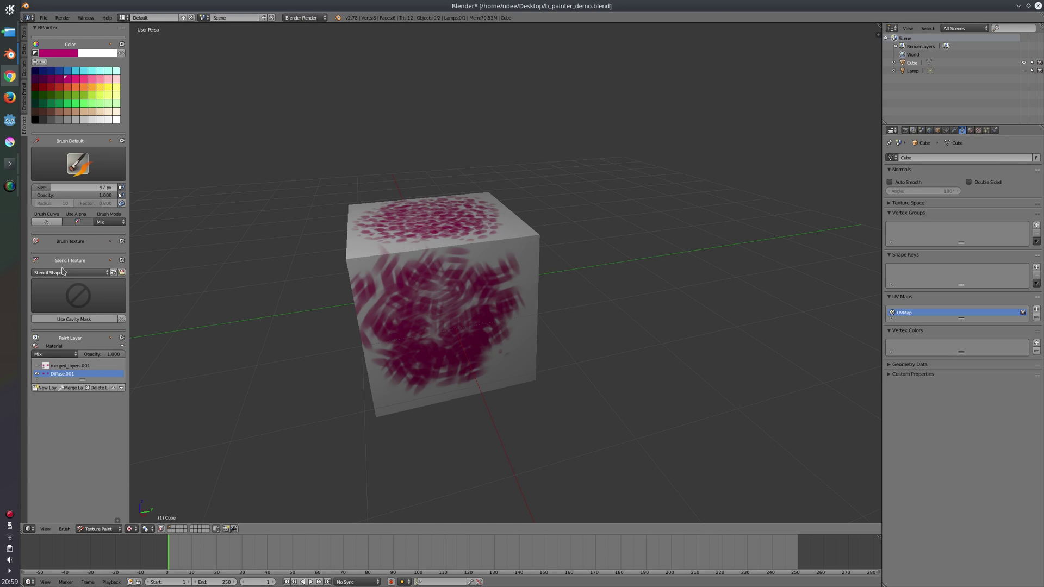
left_click(67, 245)
left_click(65, 253)
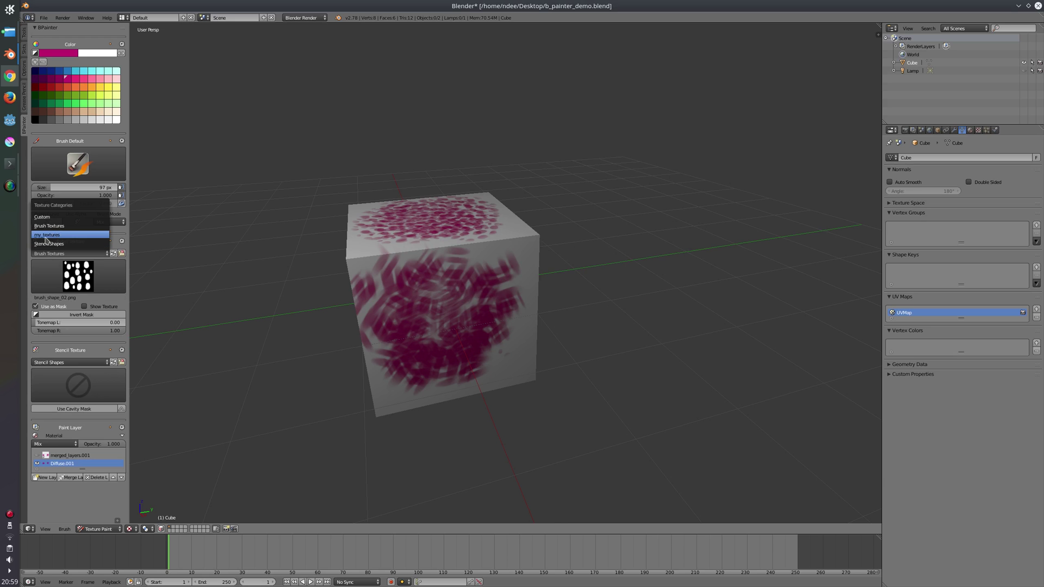
left_click(46, 235)
left_click(61, 286)
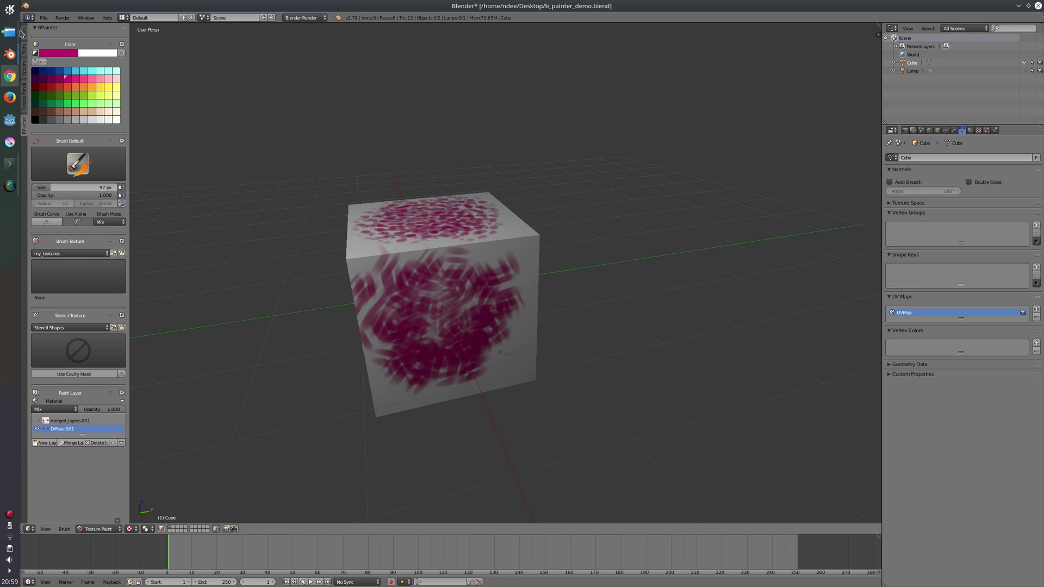
- Switch to the Dolphin file manager and copy brush_shape_03.png from Brush Textures into the my_textures folder
left_click(50, 41)
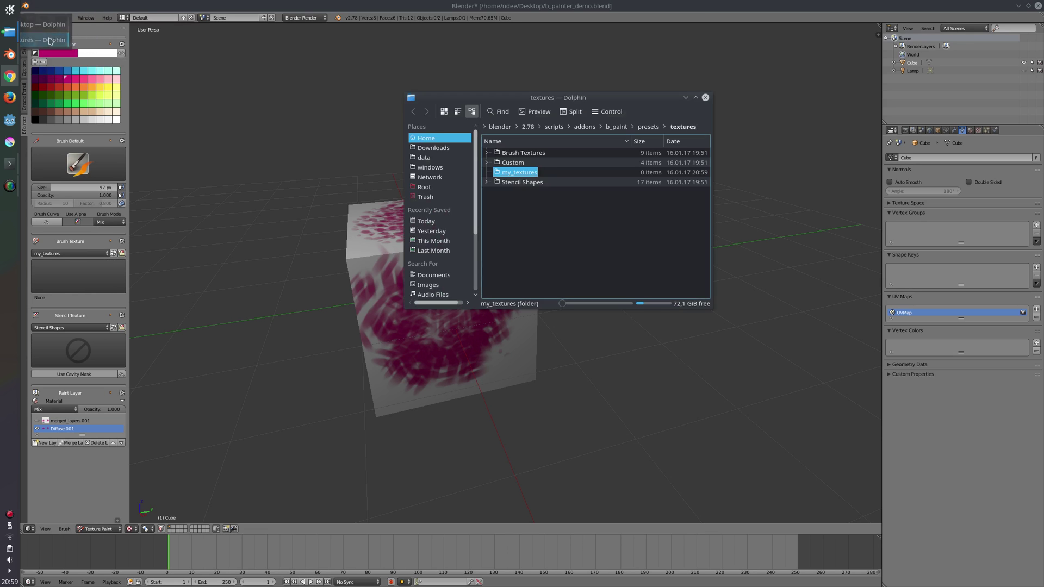
left_click(517, 154)
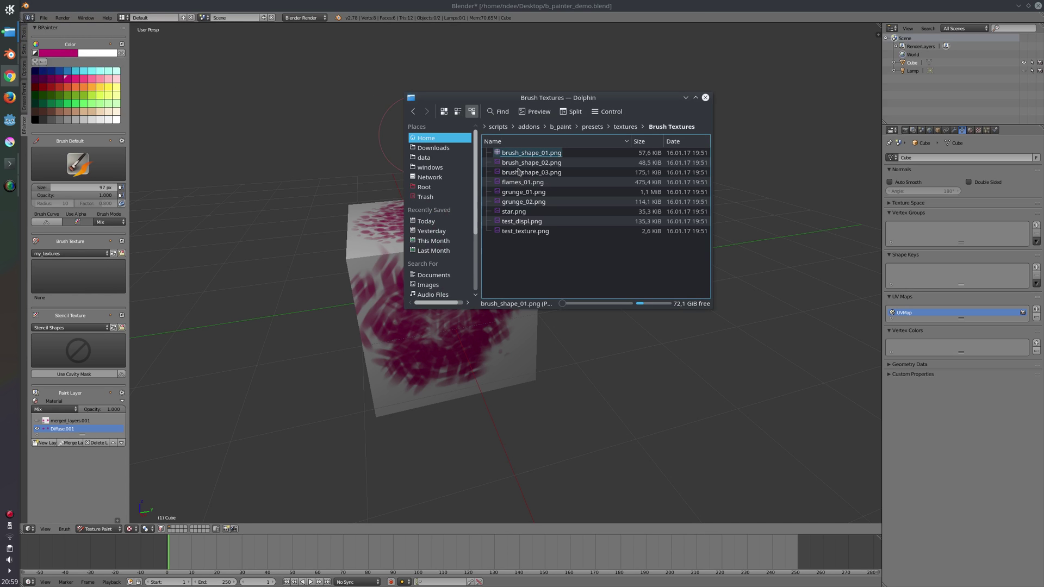
left_click(522, 174)
left_click(415, 111)
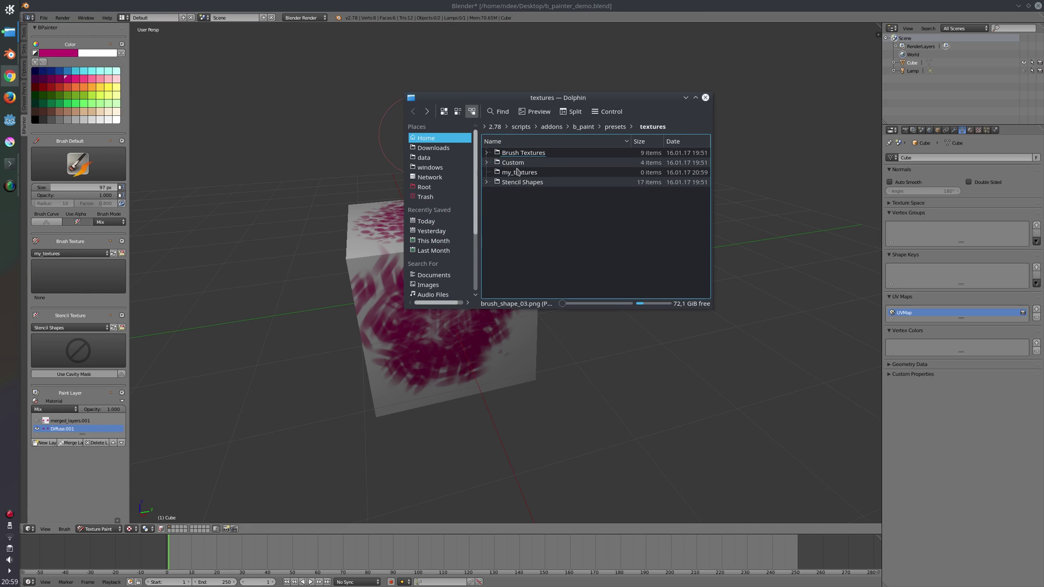
left_click(517, 172)
key("ctrl+v")
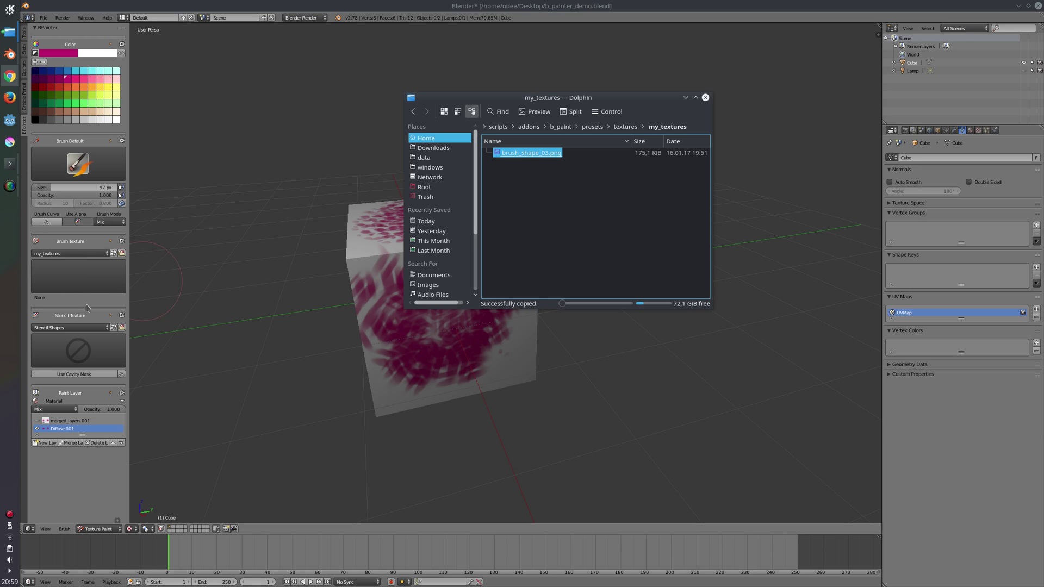
- Return to Blender, refresh the my_textures category and paint on the cube's front face with its brush_shape_03.png texture
left_click(66, 253)
left_click(66, 254)
left_click(97, 267)
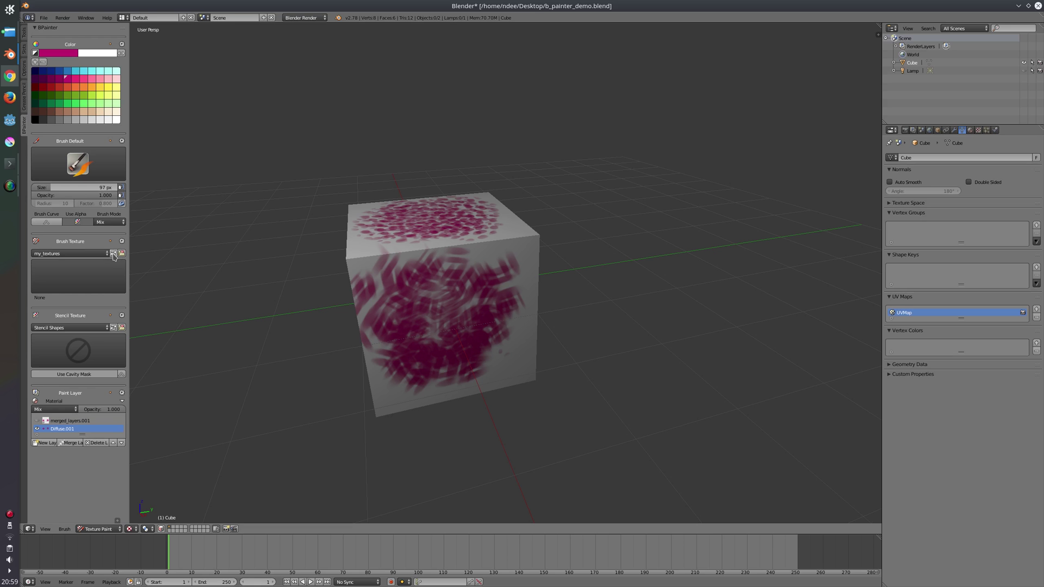
left_click(113, 254)
left_click(94, 279)
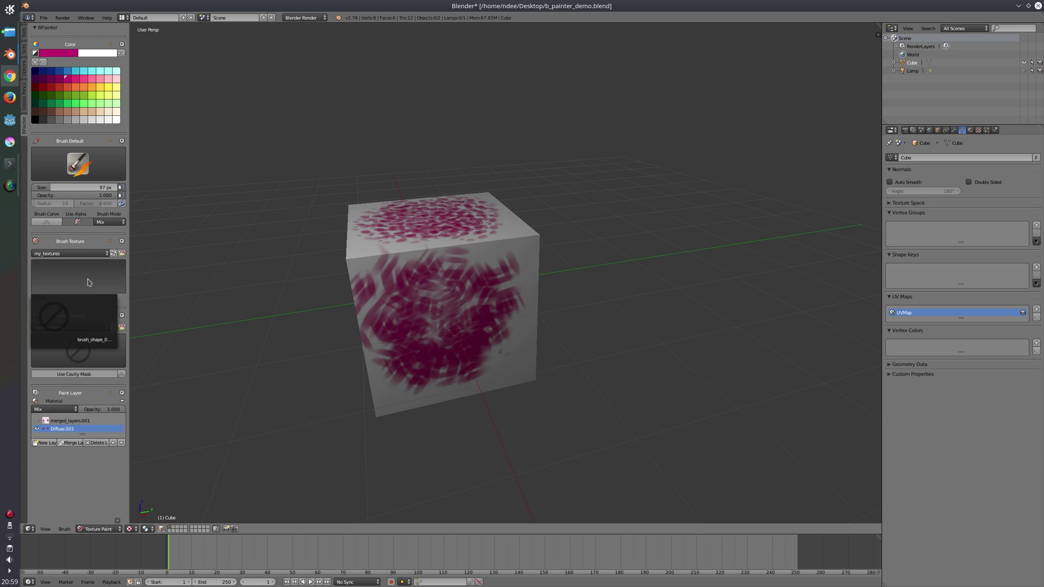
left_click(96, 323)
middle_click_drag(428, 268, 410, 265)
left_click_drag(485, 266, 498, 366)
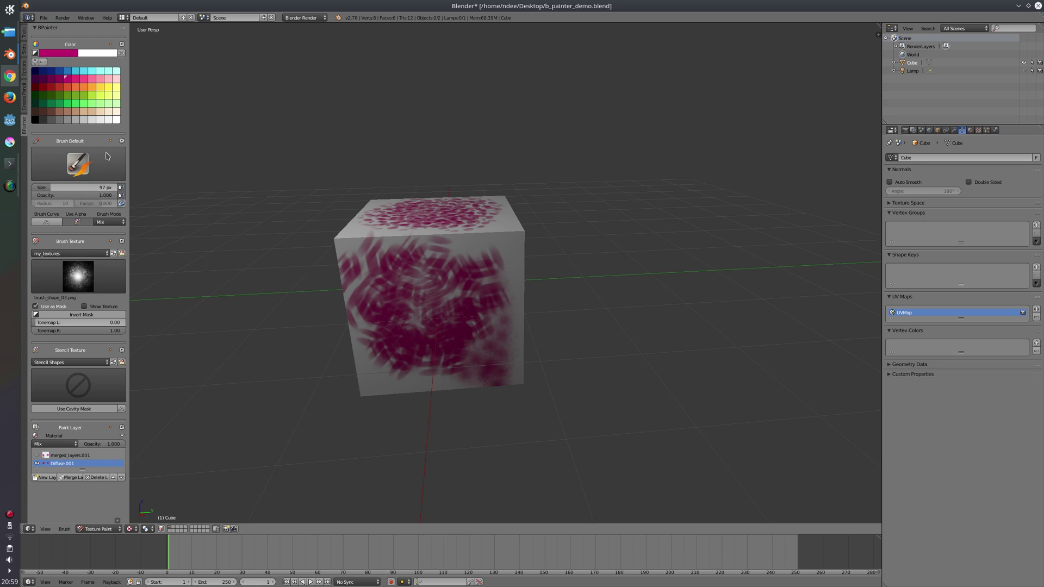
- Save the current Brush Default setup as a brush preset from the advanced brush settings
left_click(123, 143)
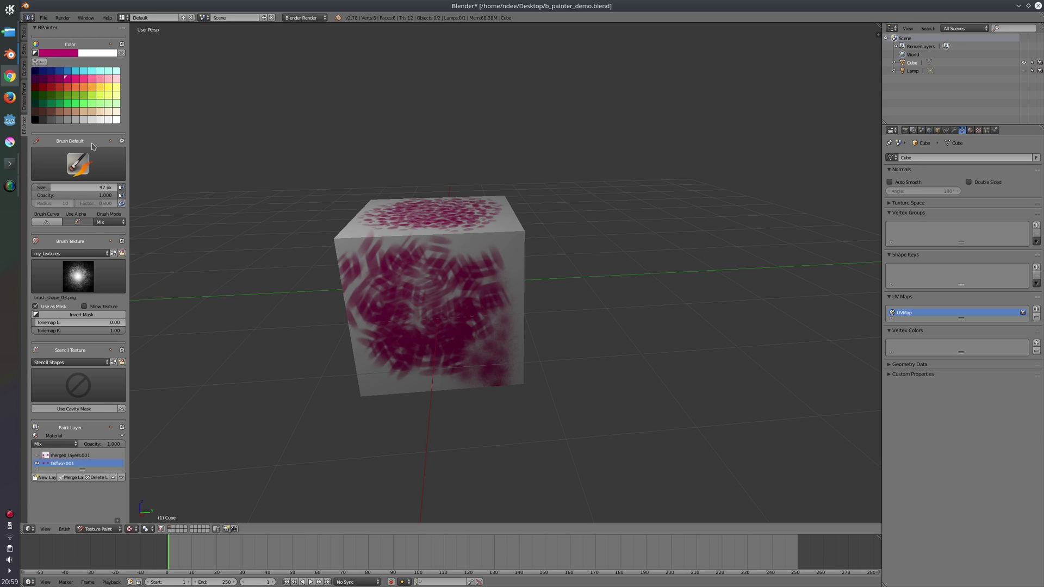
left_click(94, 142)
left_click(81, 142)
left_click(123, 142)
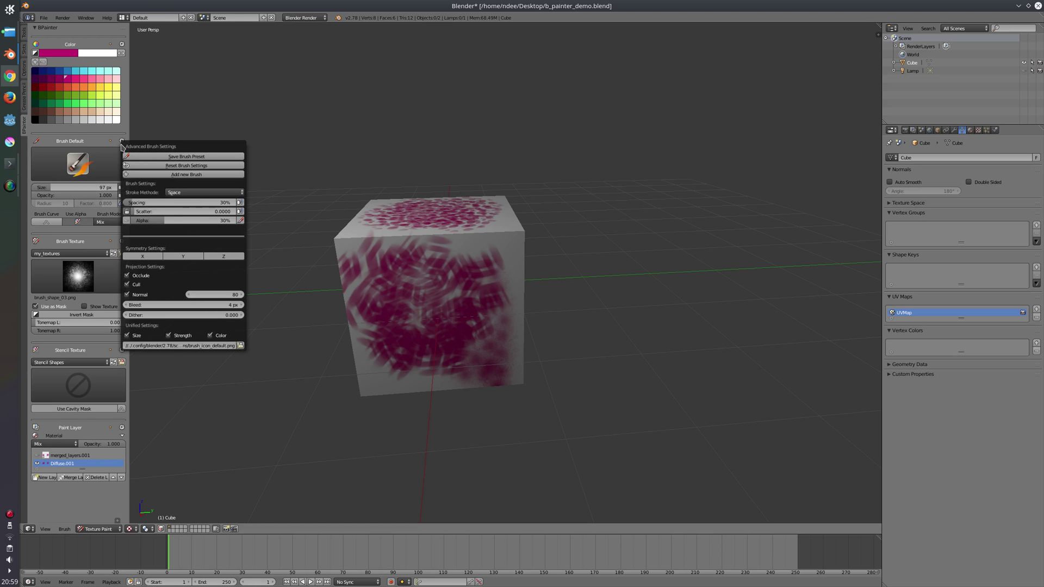
left_click(178, 157)
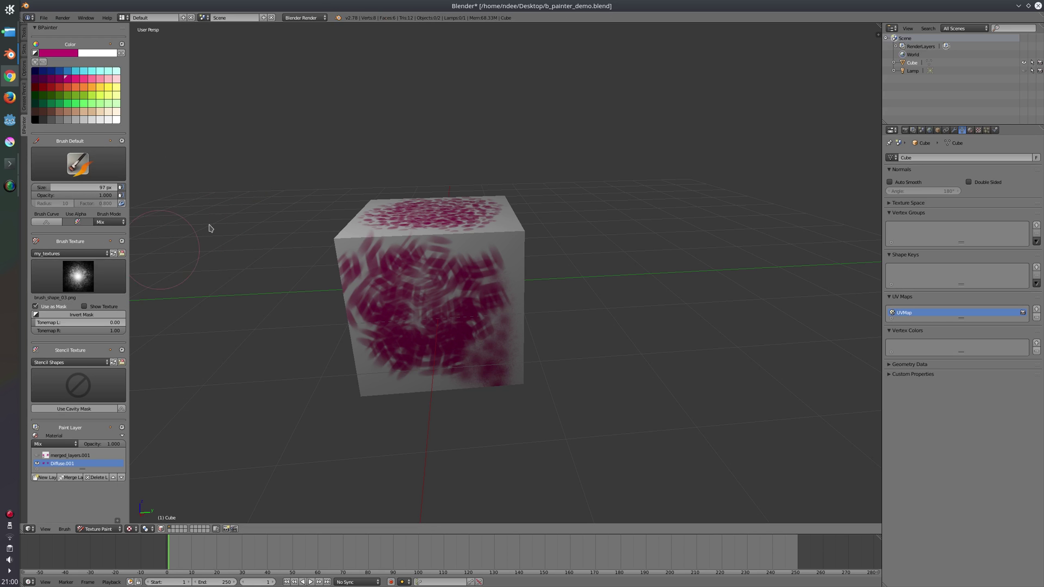
- Start a new file from the startup scene and put the default cube into Texture Paint mode
middle_click_drag(362, 212, 334, 150)
key("ctrl+n")
left_click(347, 162)
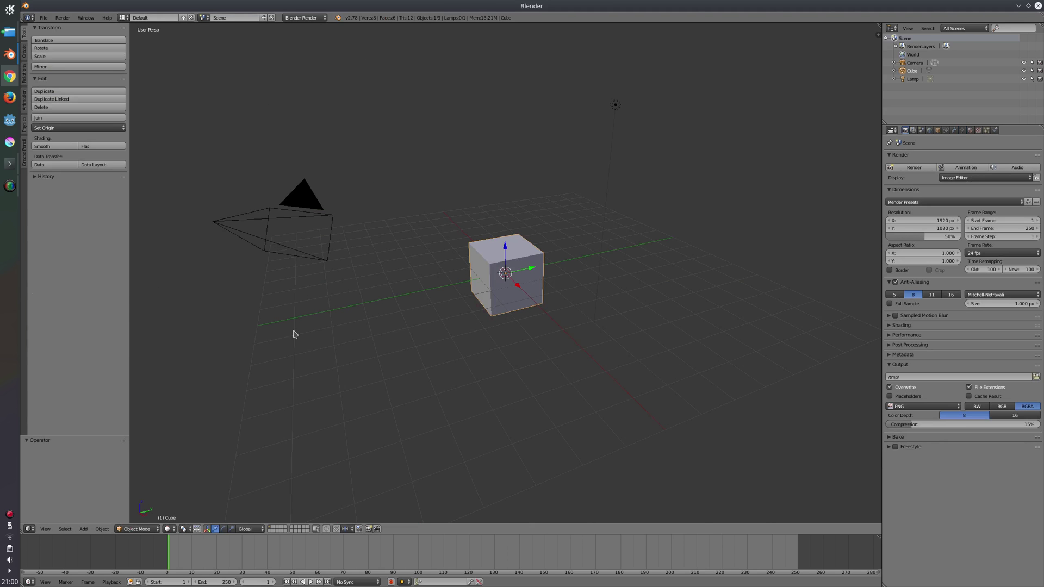
left_click(148, 522)
left_click(146, 476)
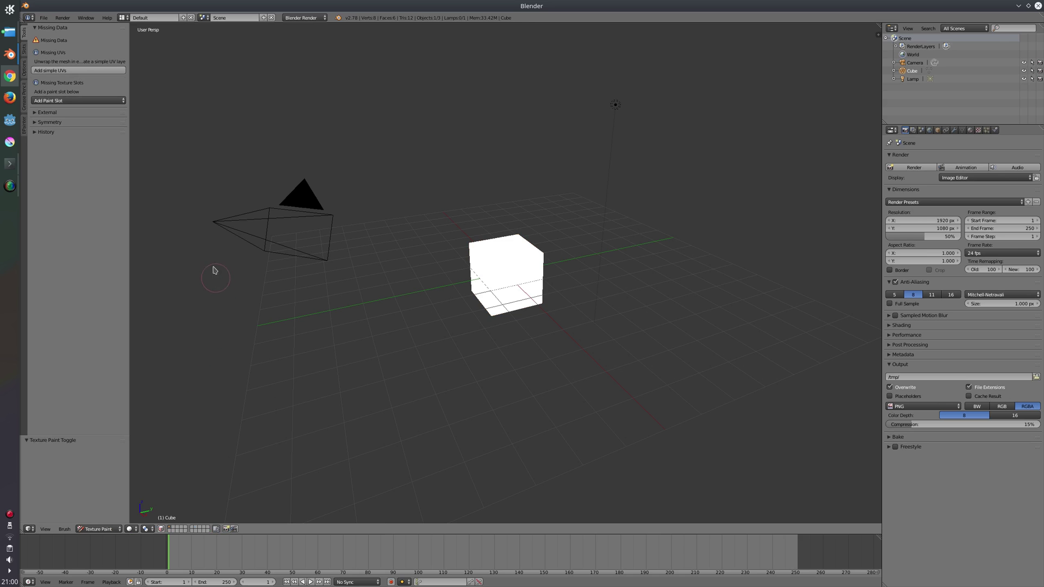
- Open the recent file b_painter_demo.blend and choose the orange Brush Default preset as the active brush
left_click(338, 17)
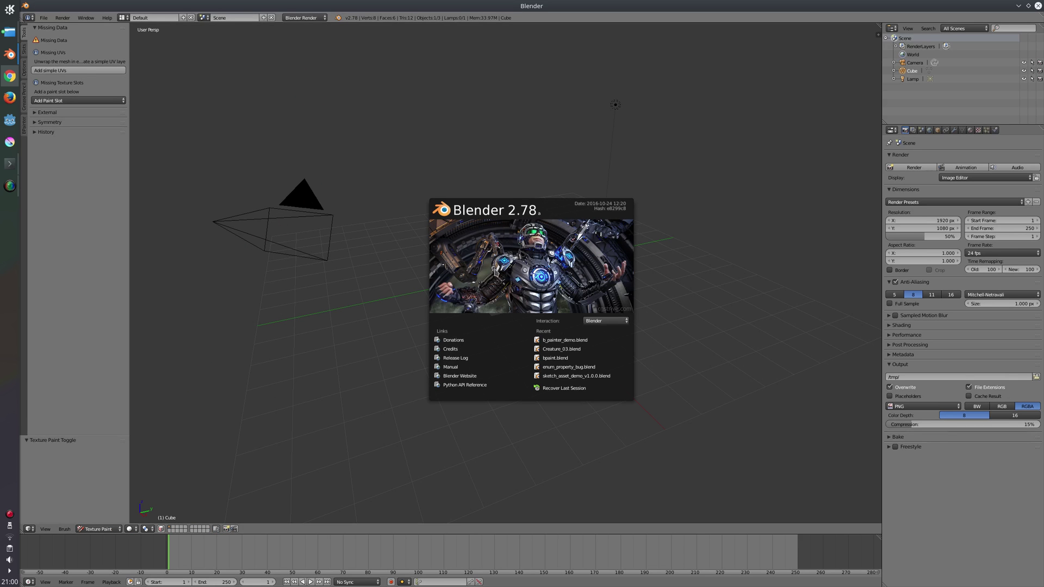
left_click(566, 341)
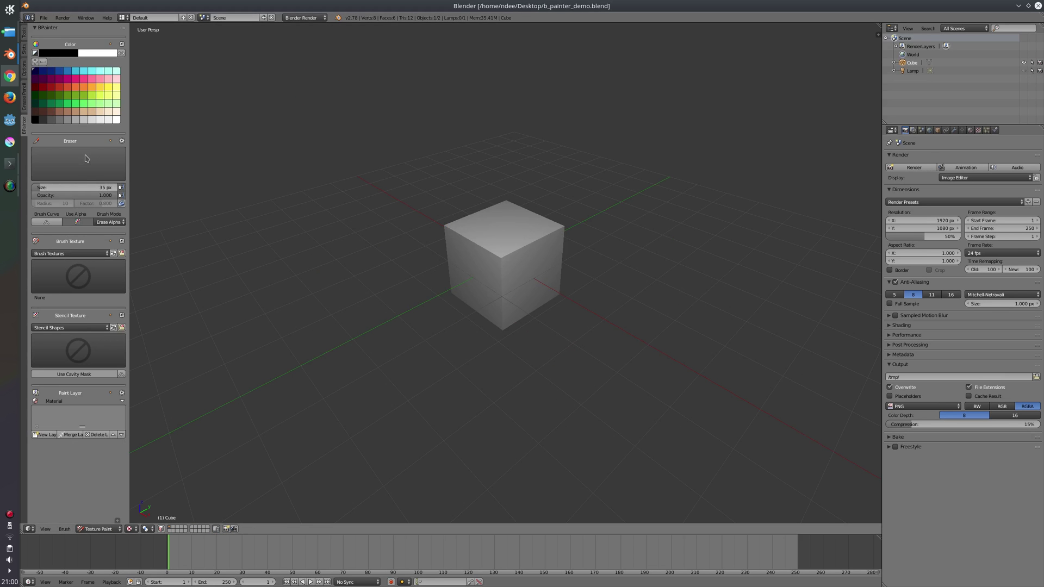
left_click(80, 166)
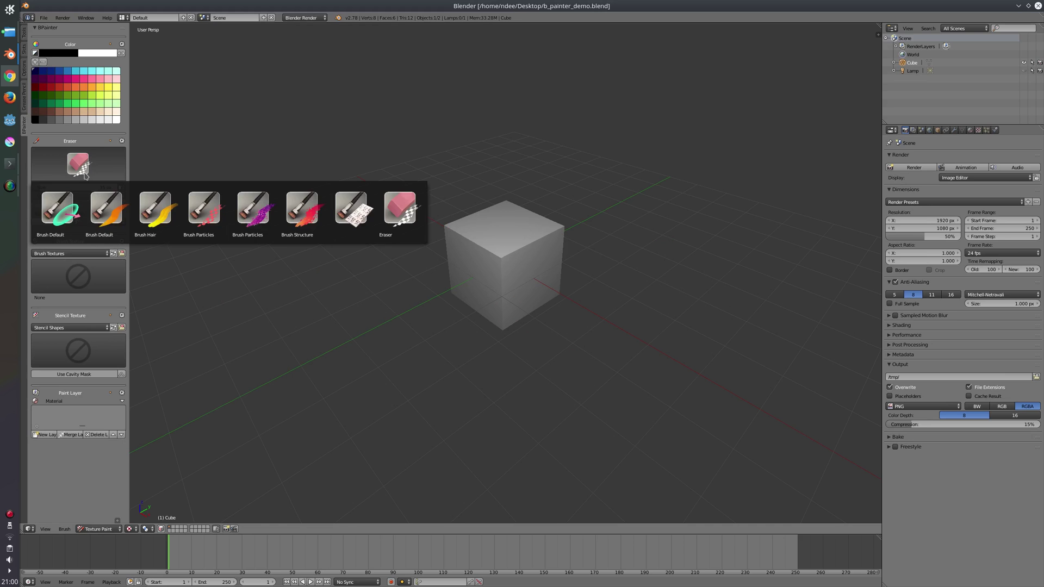
left_click(106, 212)
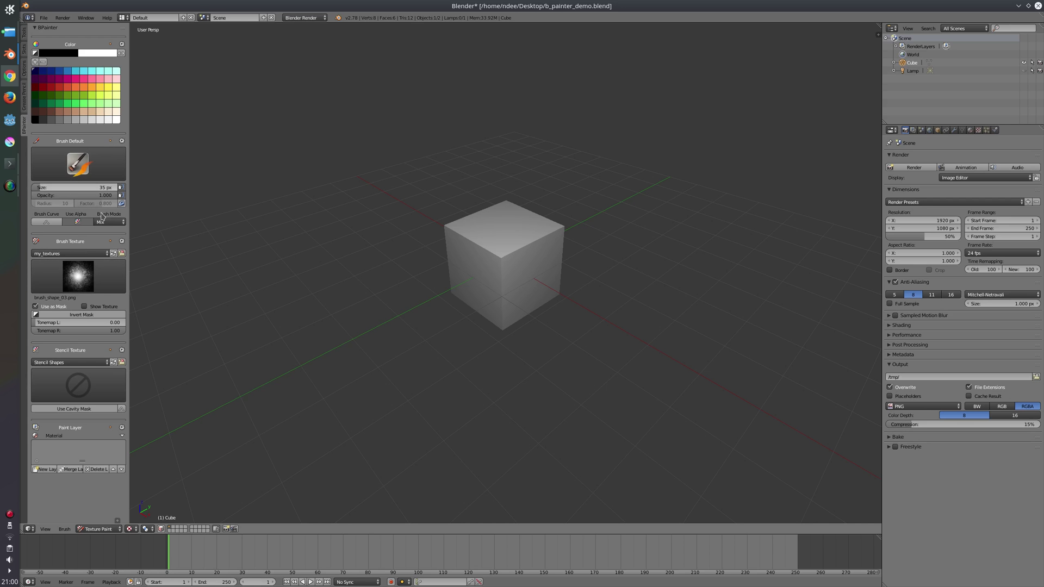
- Clear the brush texture and set the brush texture category to Brush Textures
left_click(86, 269)
left_click(55, 322)
left_click(73, 254)
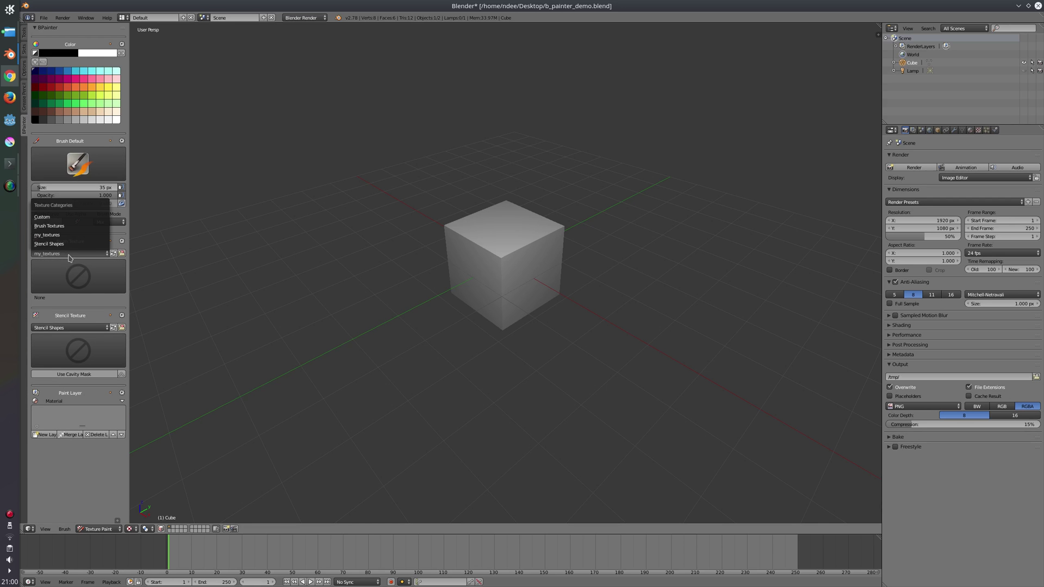
left_click(55, 226)
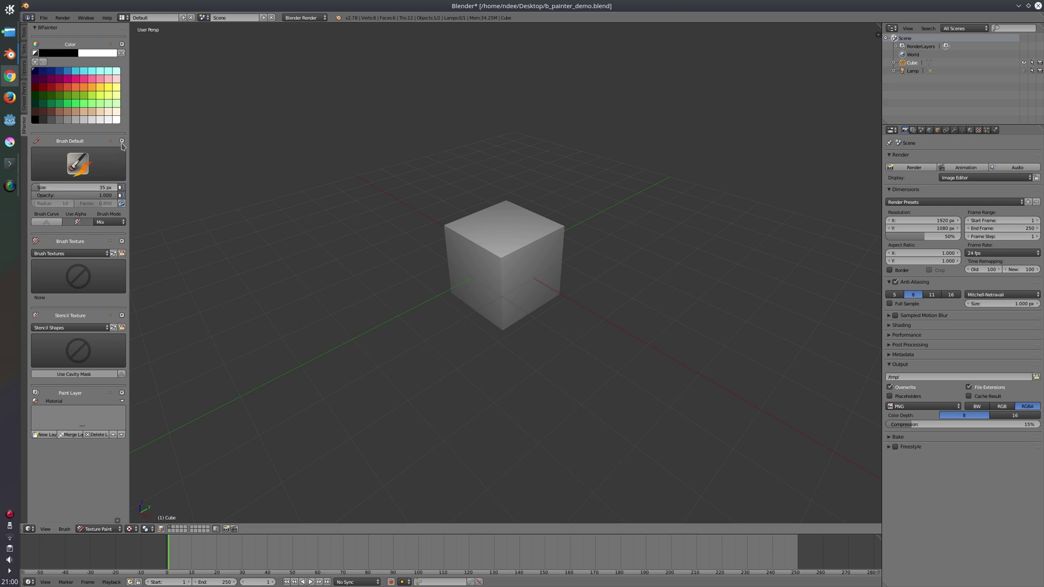
- Reset the Brush Default settings to the saved preset from the advanced brush settings
left_click(122, 141)
left_click(122, 141)
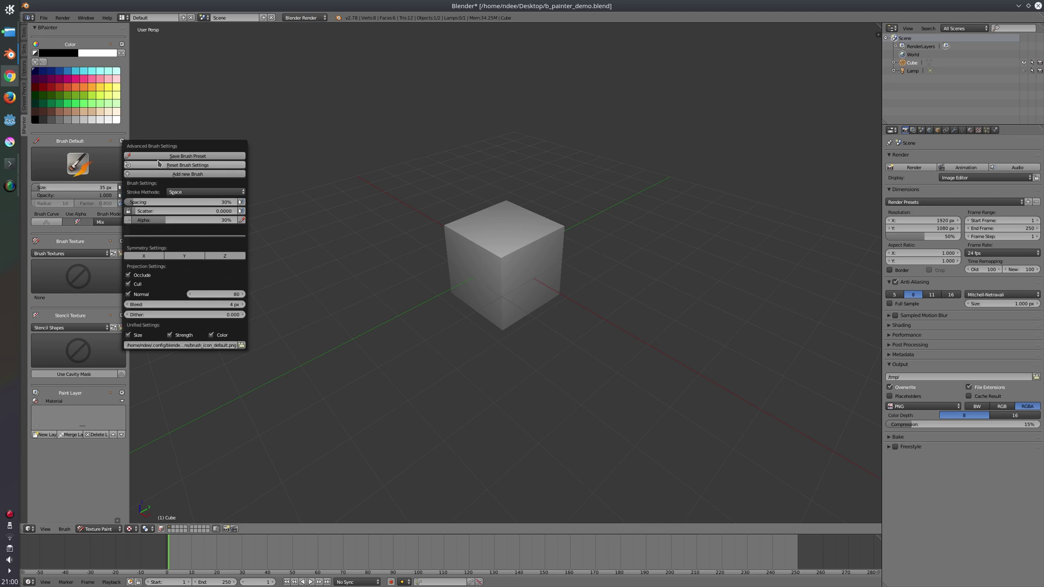
left_click(181, 166)
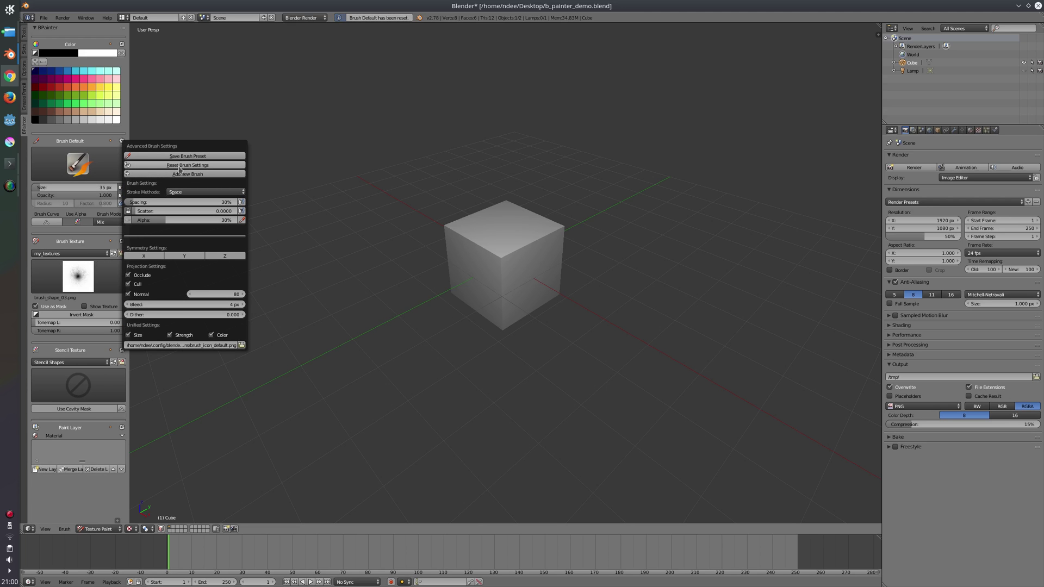
- Toggle mask inversion on the brush_shape_03.png brush texture, leave it non-inverted, and keep Brush Default active
left_click(62, 316)
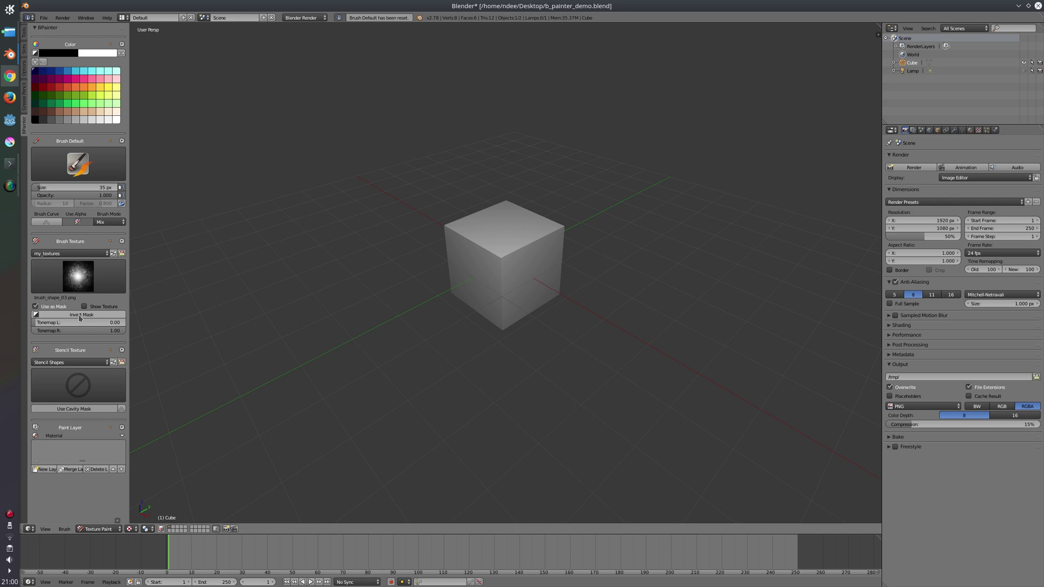
left_click(91, 163)
left_click(103, 206)
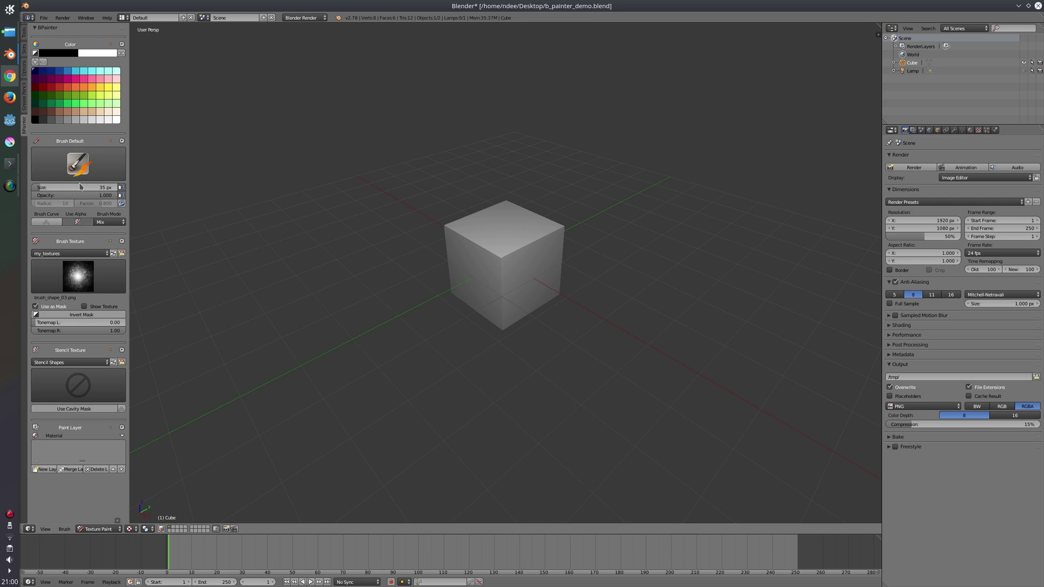
left_click(47, 314)
left_click(48, 314)
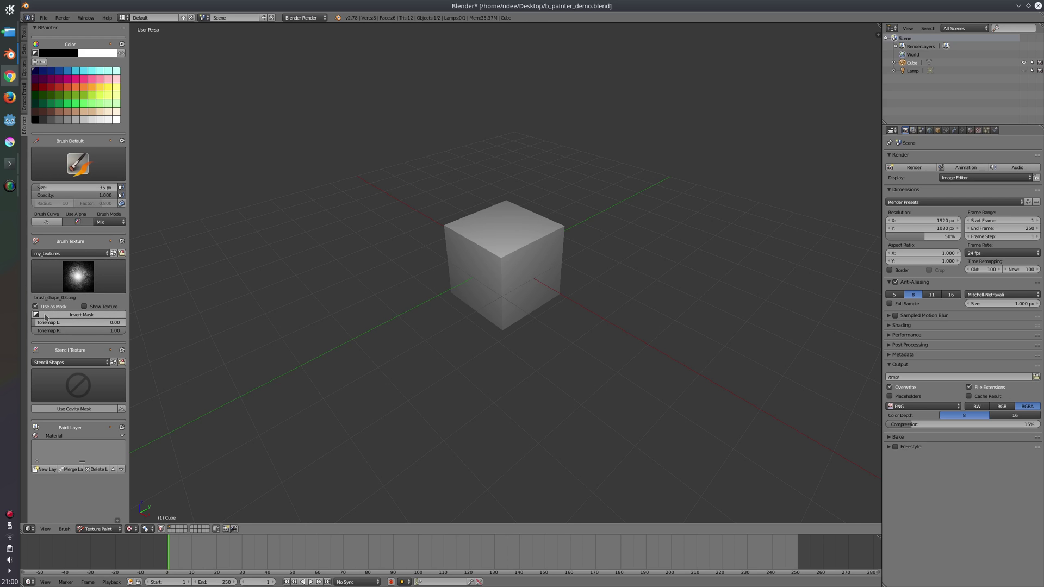
- Set the brush texture's Tonemap L to 0.49 and Tonemap R to 0.65, and add a Diffuse paint layer to the cube
mouse_move(40, 325)
left_mouse_down()
mouse_move(94, 322)
mouse_move(83, 333)
left_mouse_up()
middle_click_drag(511, 223, 456, 254)
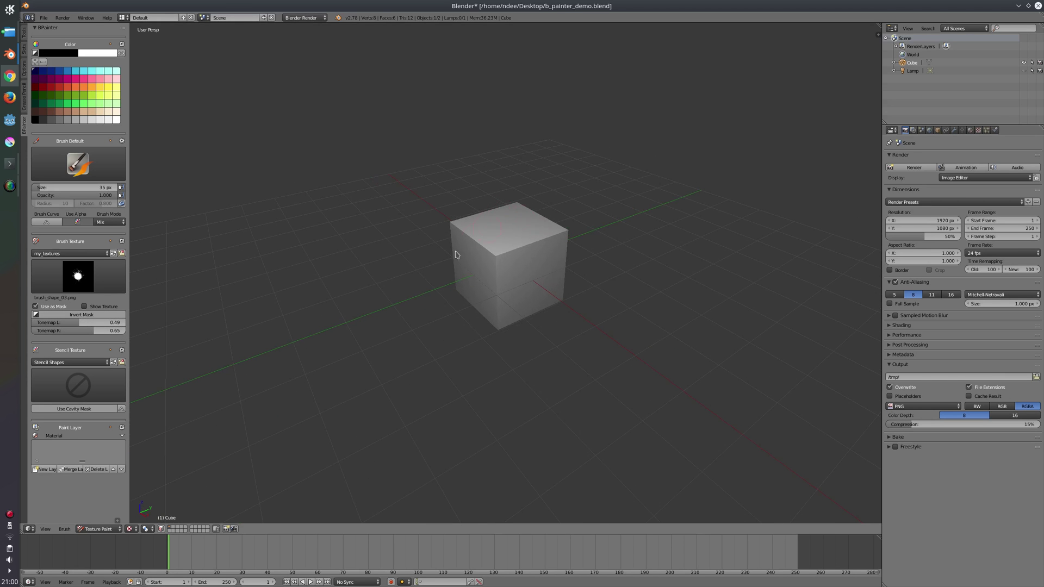
left_click(42, 468)
left_click(58, 520)
middle_click_drag(411, 294, 491, 202)
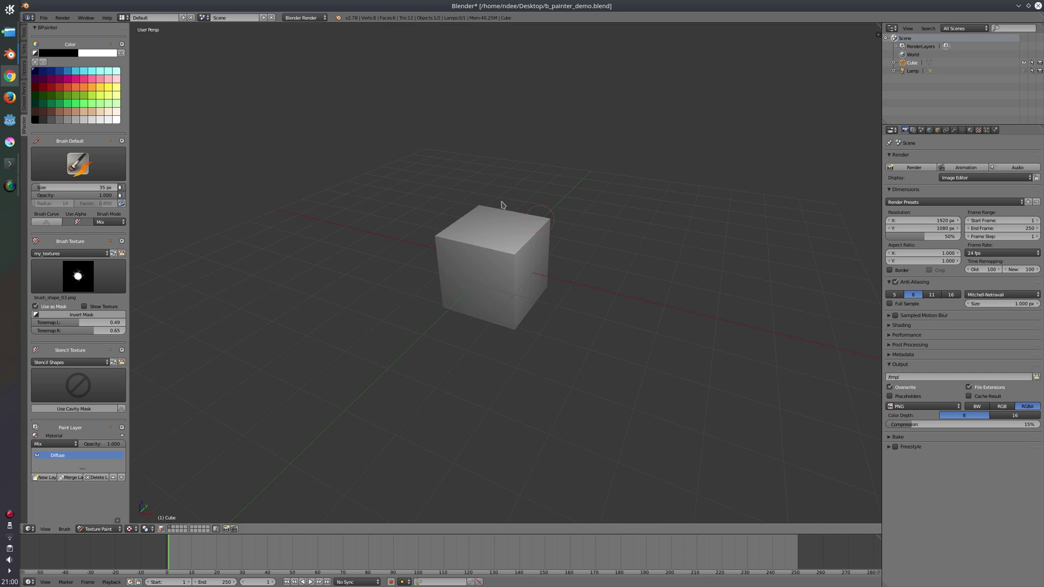
- Pick dark red from the palette and paint dotted, curved strokes on the cube's front face
left_click(59, 87)
middle_click_drag(497, 266, 503, 231)
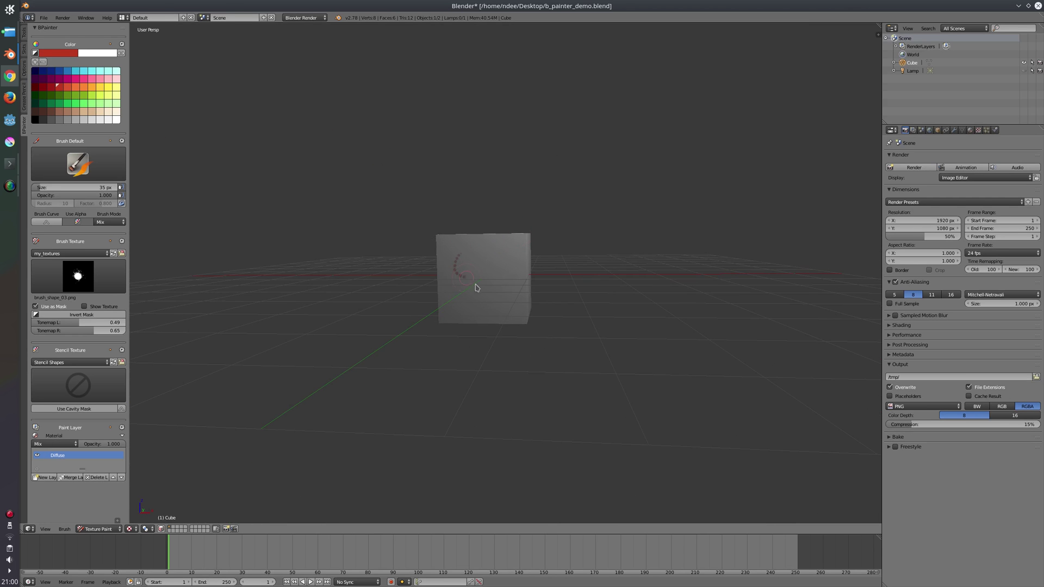
left_click_drag(476, 290, 489, 268)
scroll(476, 192, "up", 8)
left_click_drag(486, 205, 517, 290)
- Set Tonemap L to 0.00 and Tonemap R to 1.00, painting a wavy test stroke on the front face after each change
left_click_drag(80, 323, 33, 323)
mouse_move(417, 146)
left_mouse_down()
mouse_move(413, 200)
mouse_move(527, 303)
left_mouse_up()
left_click_drag(100, 331, 125, 331)
left_click_drag(337, 147, 373, 293)
middle_click_drag(380, 173, 397, 172)
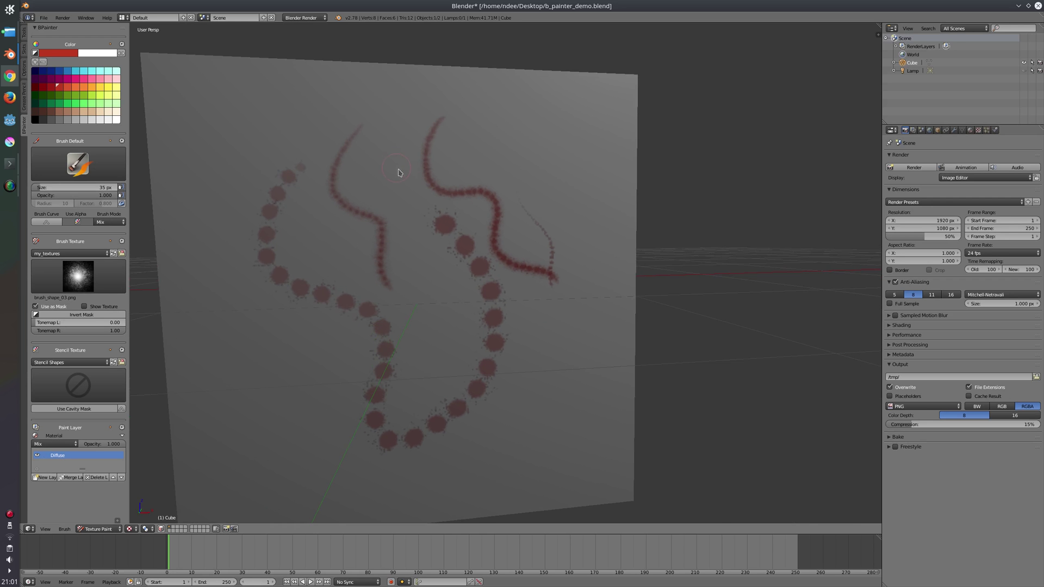
- Try inverting the brush mask with the texture overlay shown at the cursor, and switch both options back off
scroll(381, 207, "down", 2)
middle_click_drag(336, 268, 335, 251, "shift")
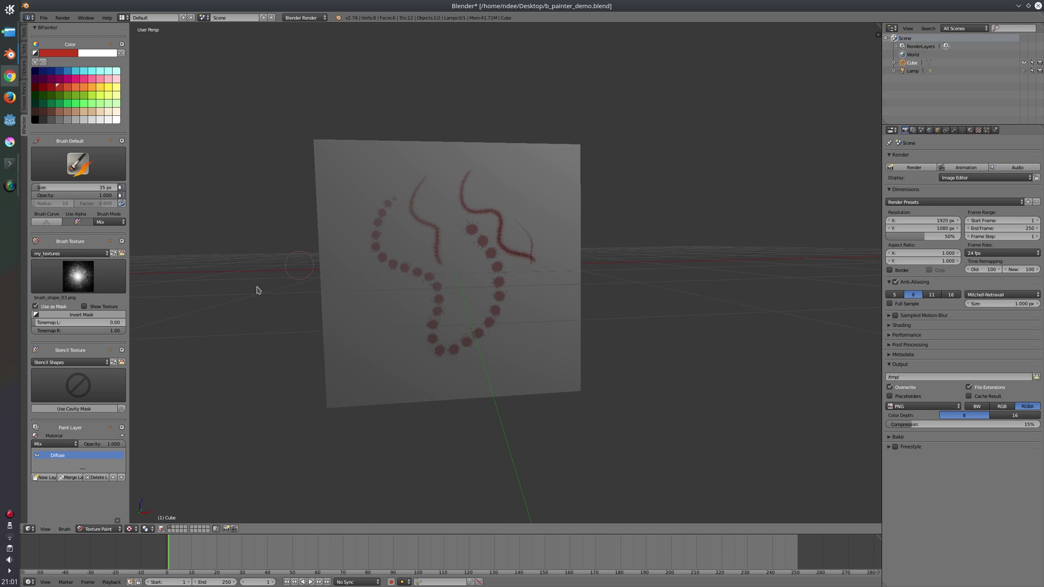
left_click(77, 316)
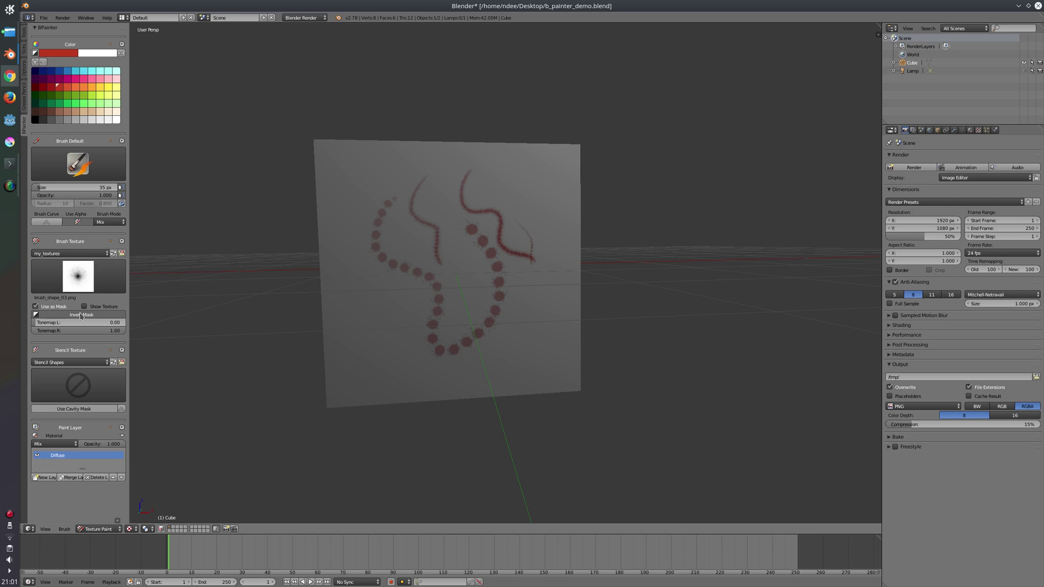
left_click(85, 306)
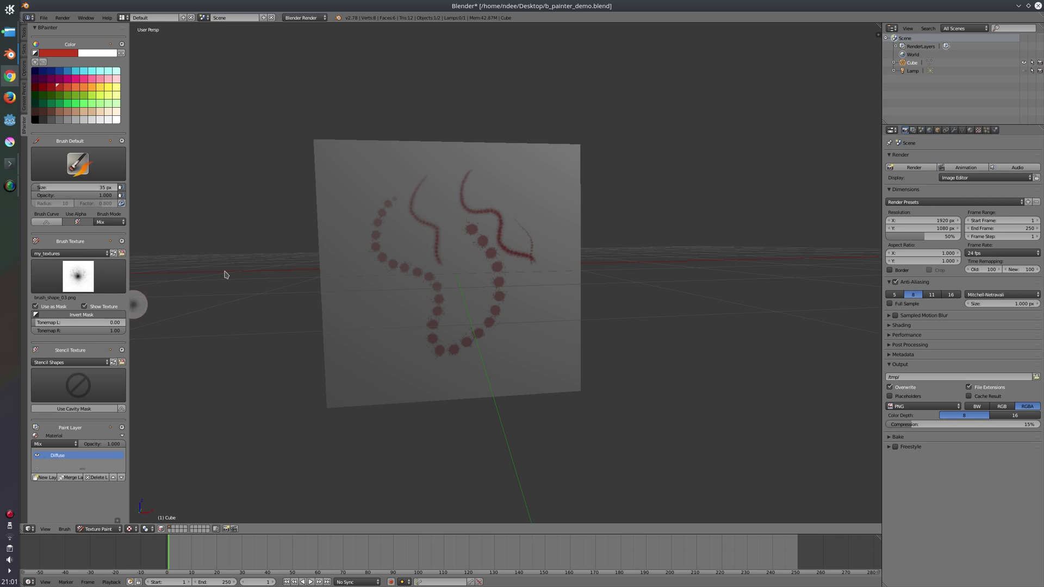
left_click(77, 315)
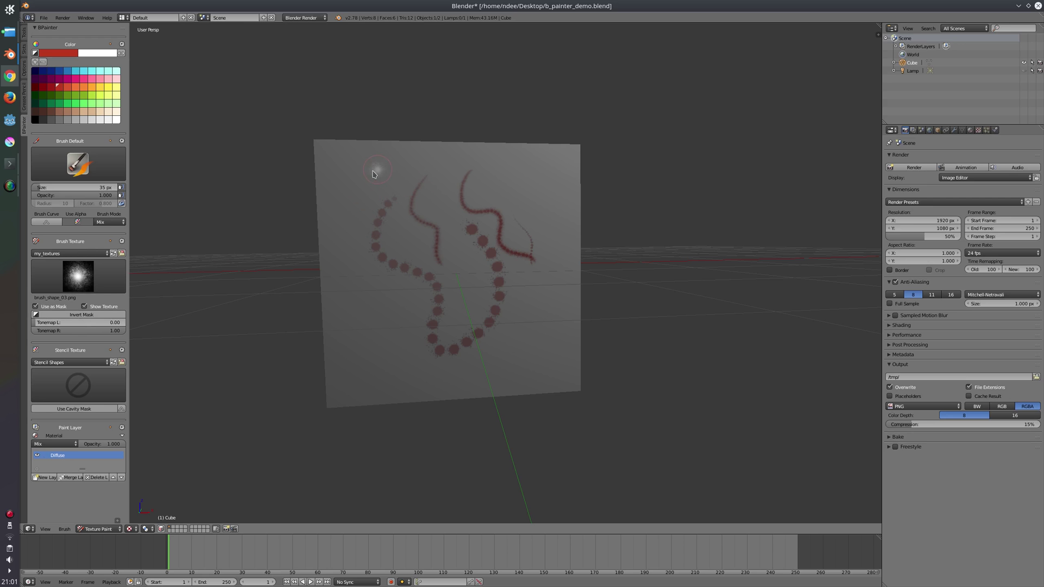
left_click(84, 307)
- Load gradient.png from Stencil Shapes as the stencil texture and move the stencil over the cube's front face
left_click(83, 389)
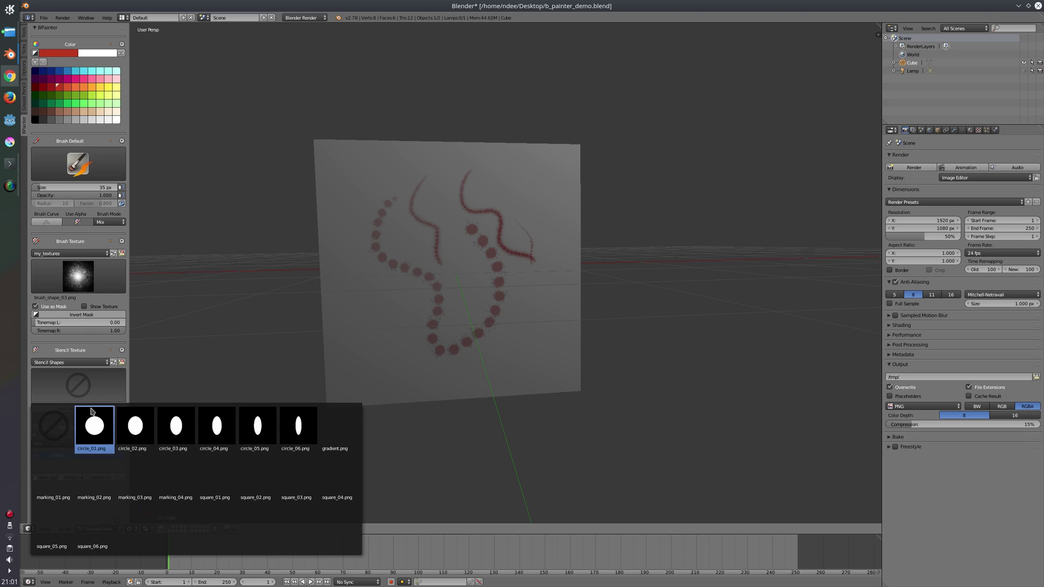
left_click(77, 385)
left_click(77, 385)
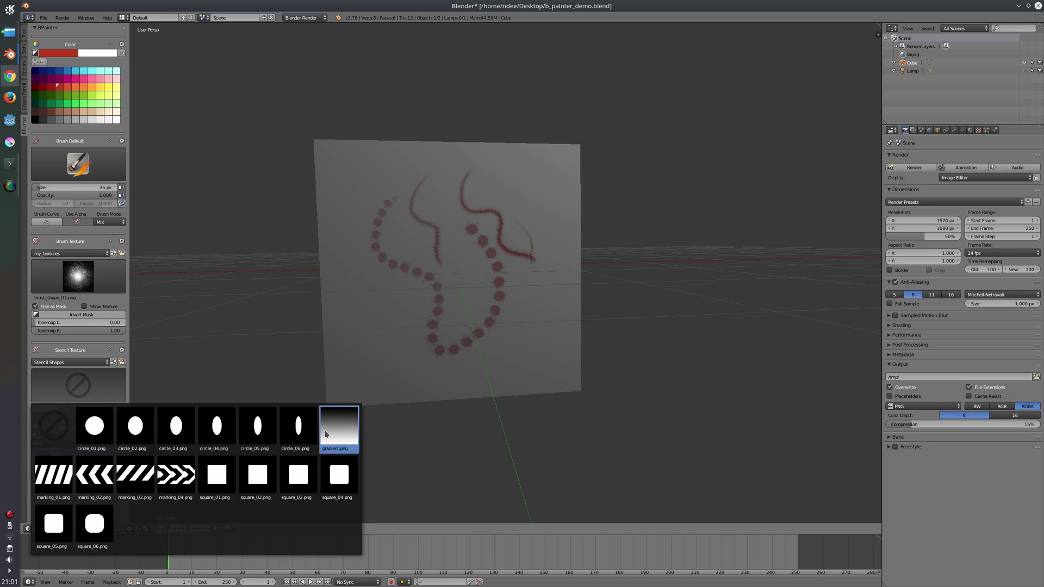
left_click(339, 426)
middle_click_drag(399, 231, 359, 270)
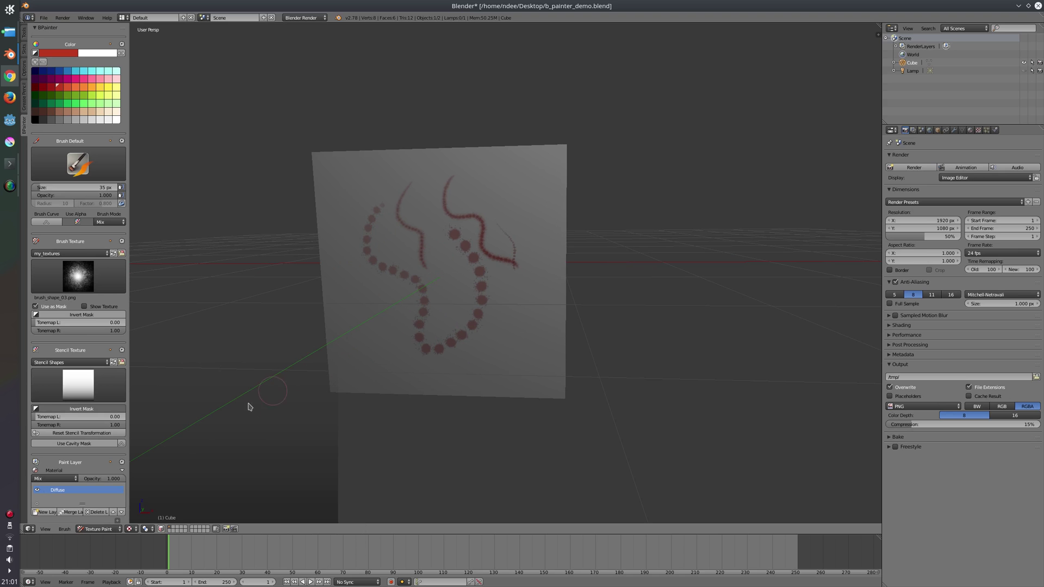
right_click_drag(249, 406, 473, 213)
middle_click_drag(411, 223, 421, 217)
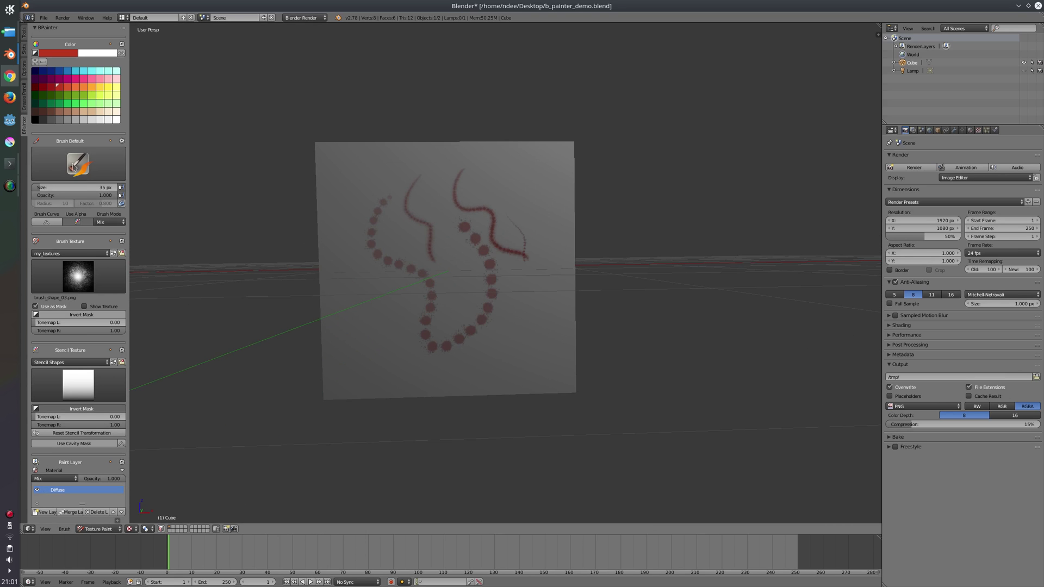
- Remove the brush texture, enlarge the brush to 158 px and paint red through the gradient stencil on the front face
left_click(78, 163)
left_click(105, 212)
left_click(78, 275)
left_click(53, 317)
key("f")
left_click(520, 207)
mouse_move(535, 174)
left_mouse_down()
mouse_move(331, 198)
mouse_move(353, 320)
mouse_move(403, 122)
mouse_move(348, 155)
left_mouse_up()
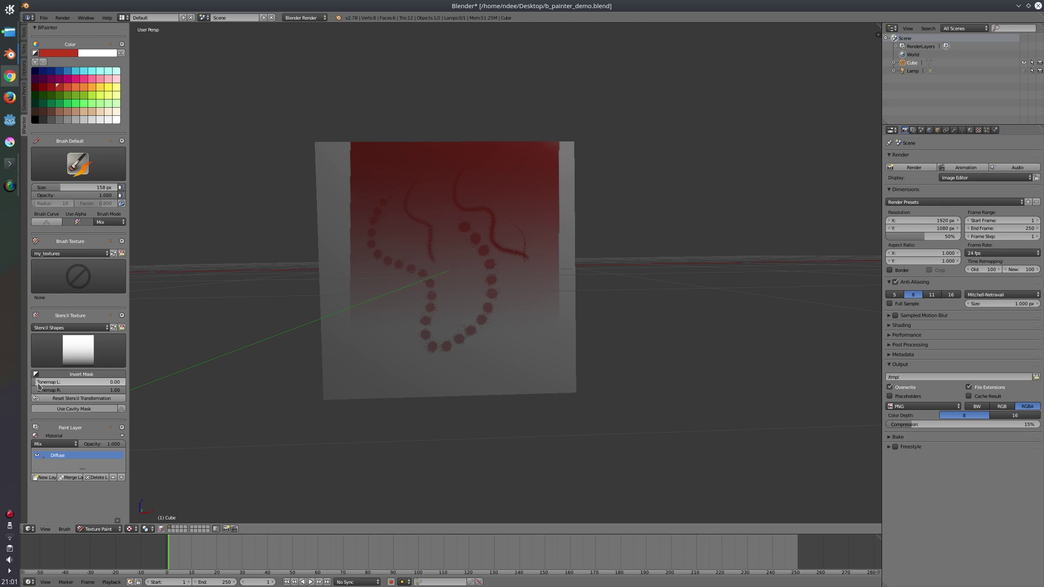
- Reset the stencil transformation, reposition the stencil over the cube and face the cube's upper side
left_click_drag(49, 382, 28, 387)
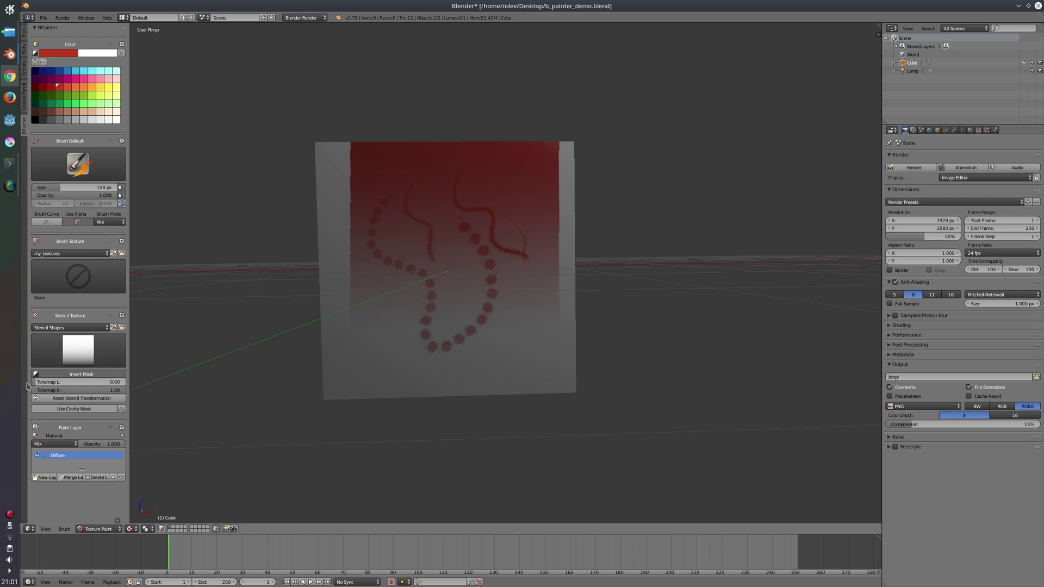
left_click(84, 399)
right_click_drag(236, 420, 423, 211)
middle_click_drag(423, 211, 404, 287)
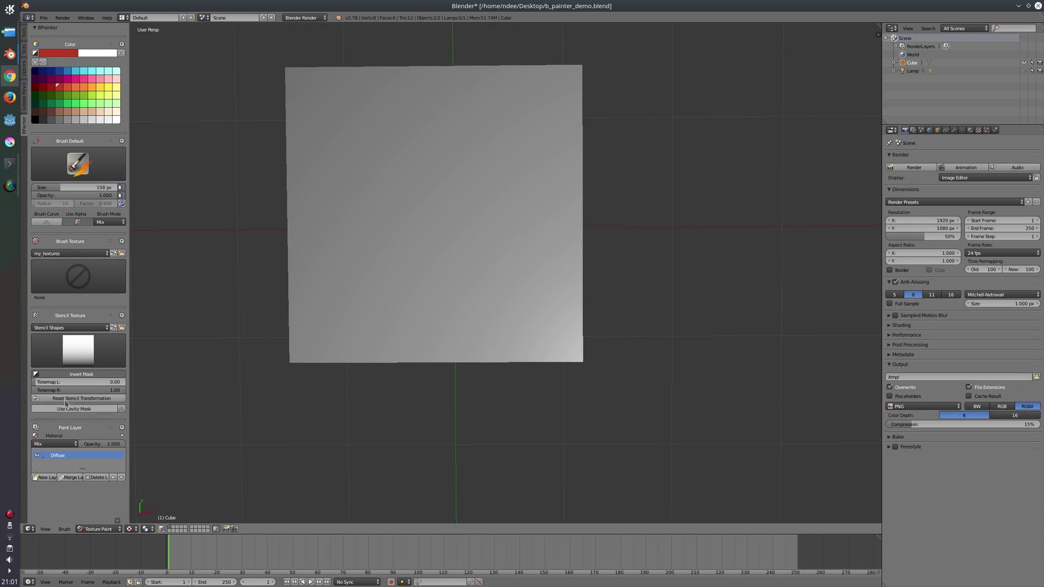
- Load the marking_02.png stencil and paint red through it on the cube's top face
left_click(79, 350)
left_click(87, 433)
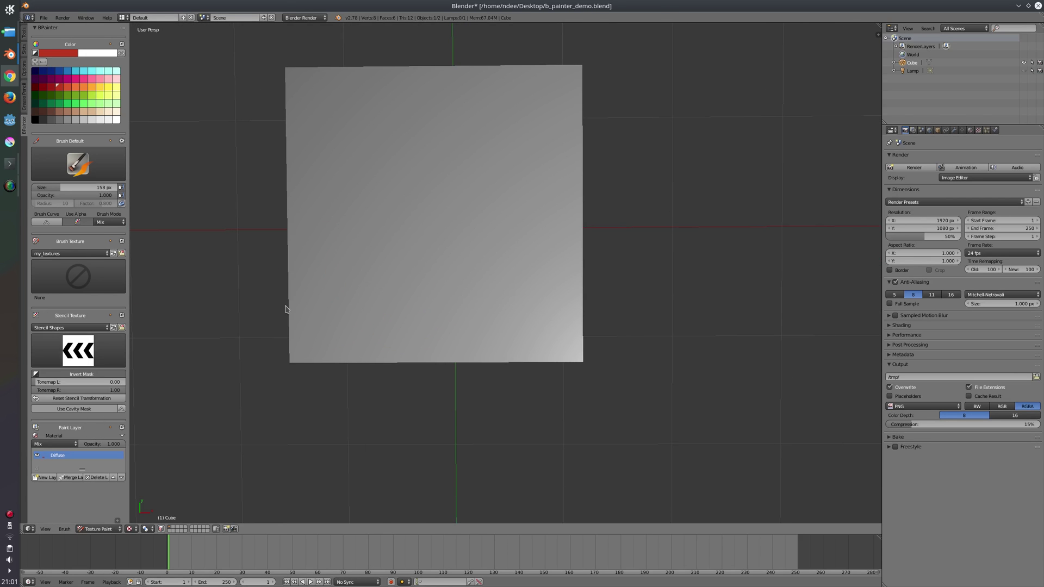
mouse_move(404, 191)
left_mouse_down()
mouse_move(392, 206)
mouse_move(468, 272)
mouse_move(376, 163)
mouse_move(356, 238)
left_mouse_up()
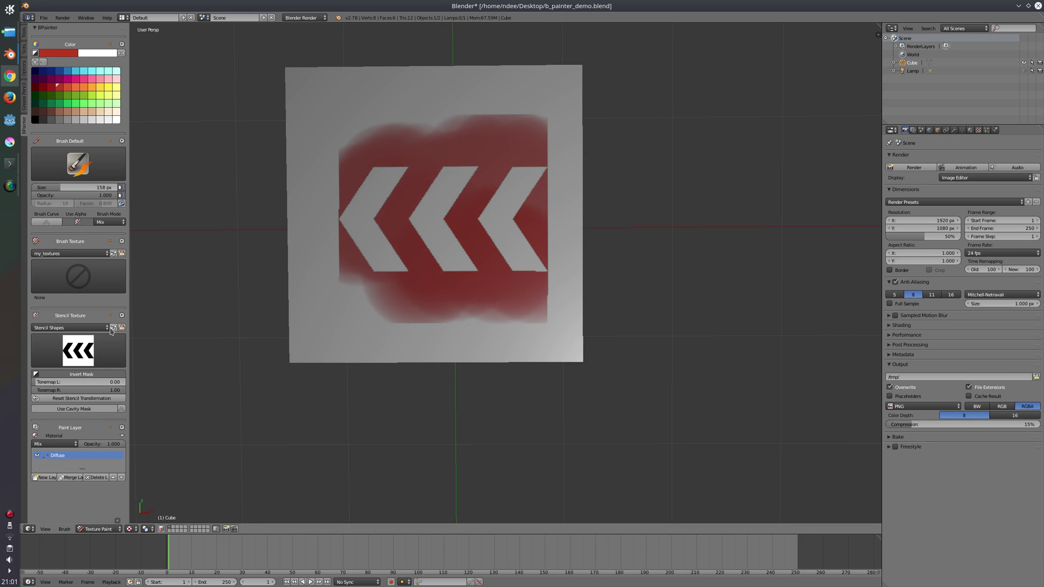
- Open the add-on's textures folder in Dolphin to view the texture category folders, and close it again
left_click(122, 328)
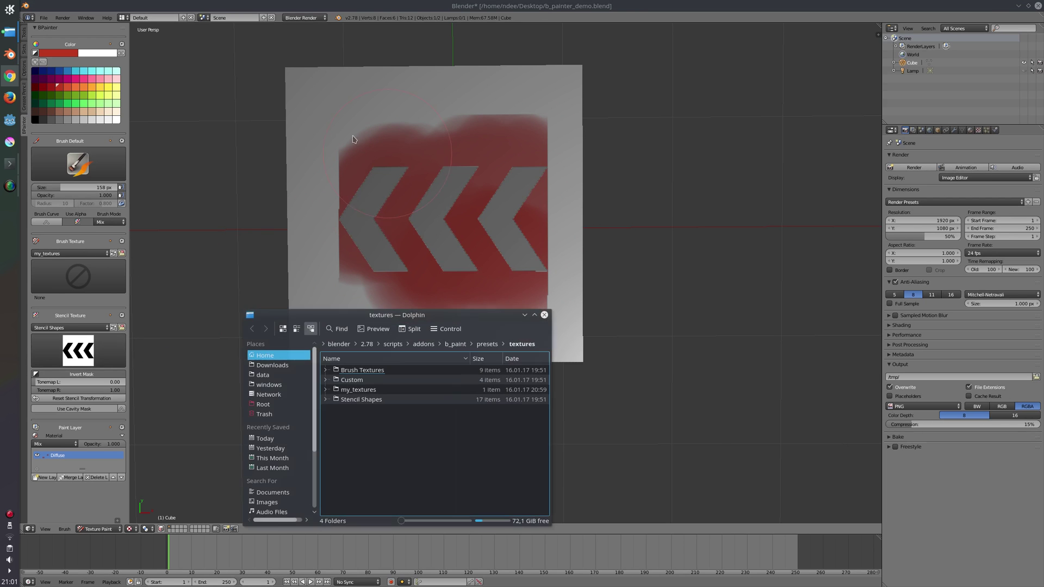
left_click(544, 315)
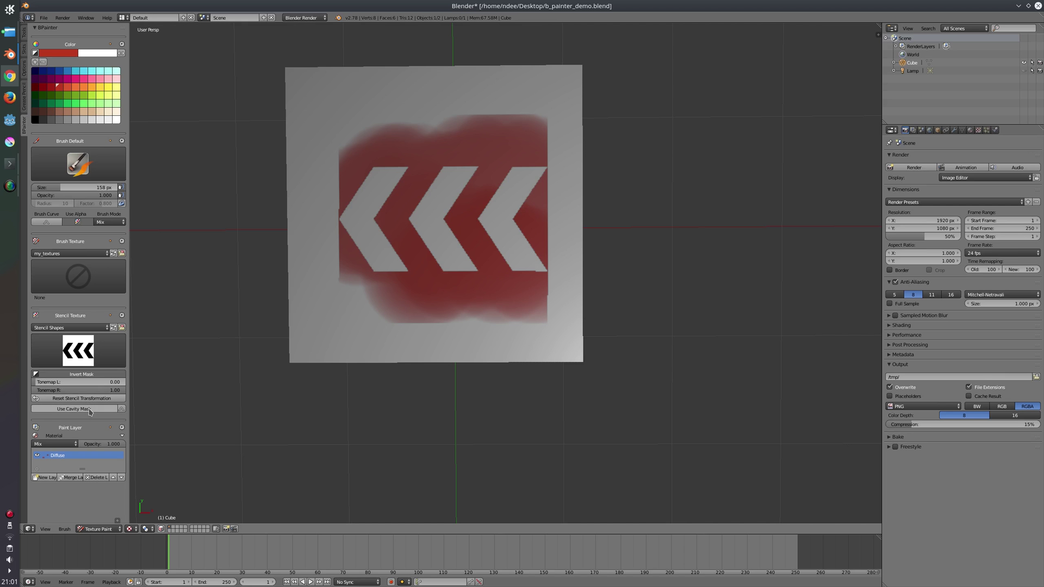
- Remove the stencil texture and open the cavity mask options
left_click(90, 412)
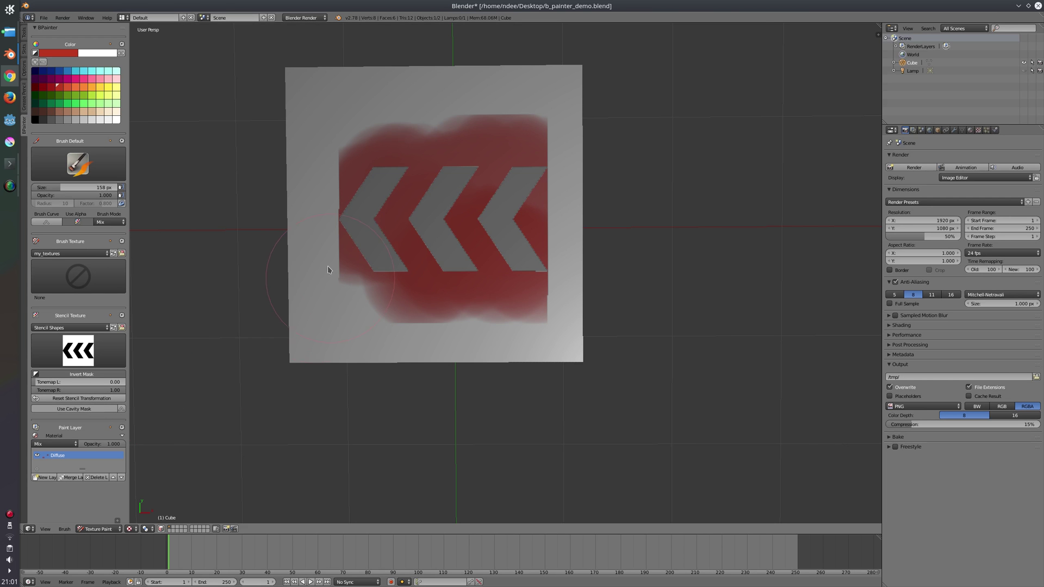
middle_click_drag(329, 266, 320, 191)
left_click(77, 351)
left_click(63, 415)
middle_click_drag(249, 295, 305, 327)
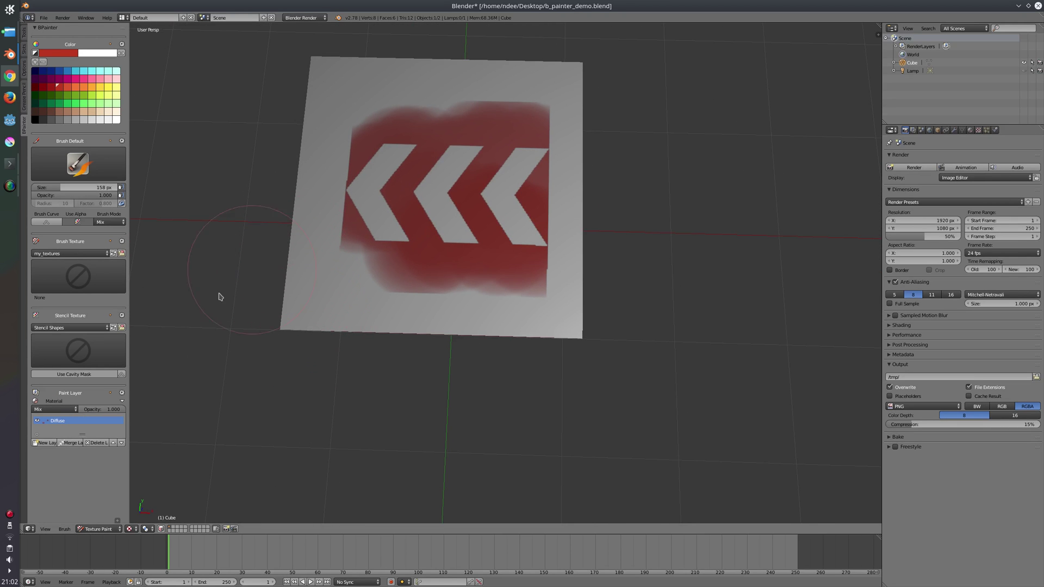
left_click(122, 374)
- Enable smooth stroke for the brush and set the brush size to 16 px
left_click(47, 222)
left_click(109, 223)
left_click(121, 203)
key("f")
left_click(324, 111)
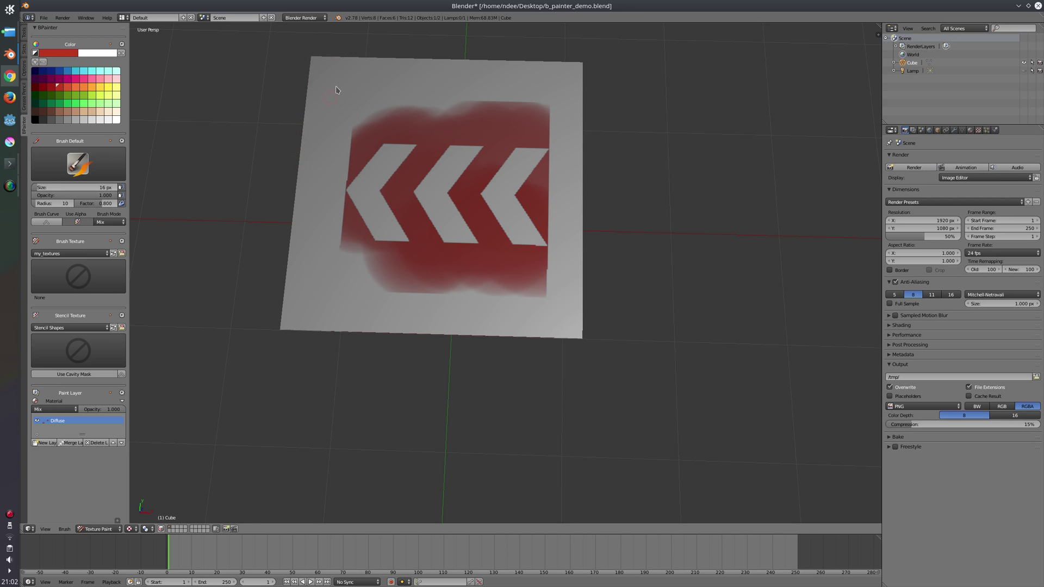
- Paint a long looping red stroke across the cube's top face and turn smooth stroke back off
mouse_move(339, 82)
left_mouse_down()
mouse_move(308, 204)
mouse_move(380, 109)
mouse_move(408, 263)
mouse_move(543, 99)
left_mouse_up()
left_click_drag(528, 161, 519, 247)
left_click(121, 204)
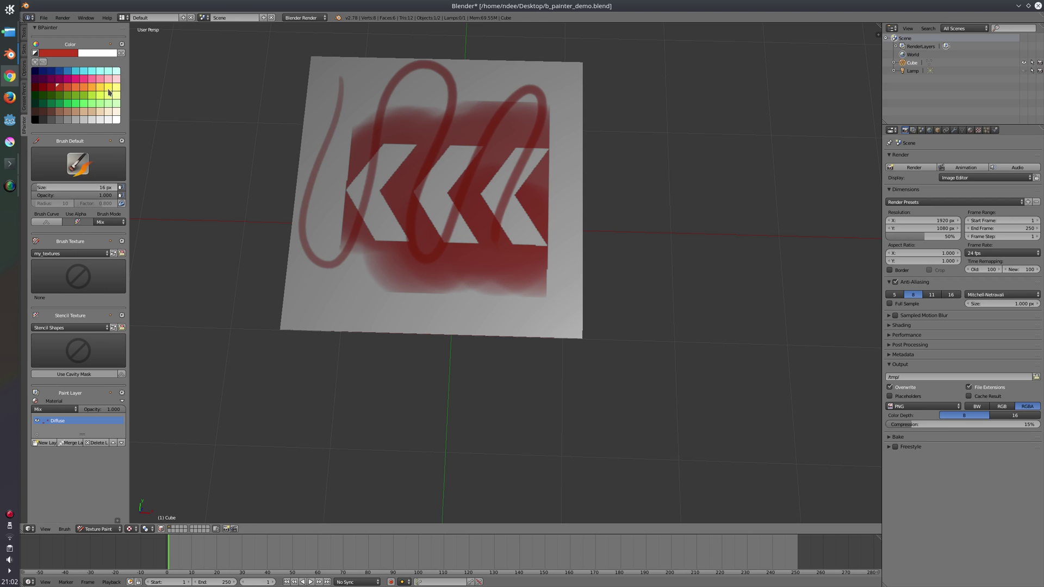
- Unlink BPainter_Default_Palette in the advanced color settings and create a new empty color palette
left_click(123, 45)
left_click(122, 45)
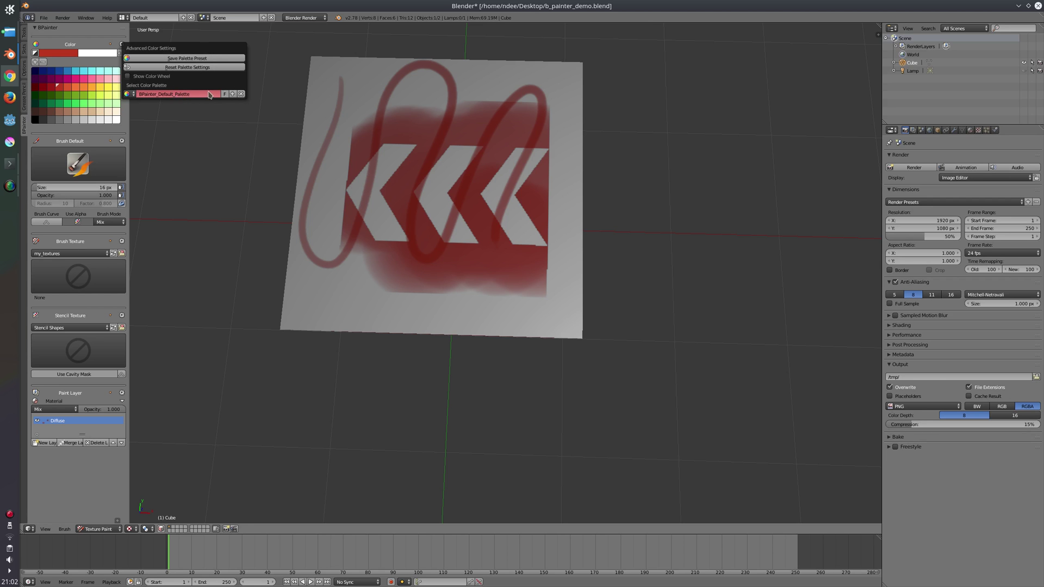
left_click(240, 94)
left_click(122, 45)
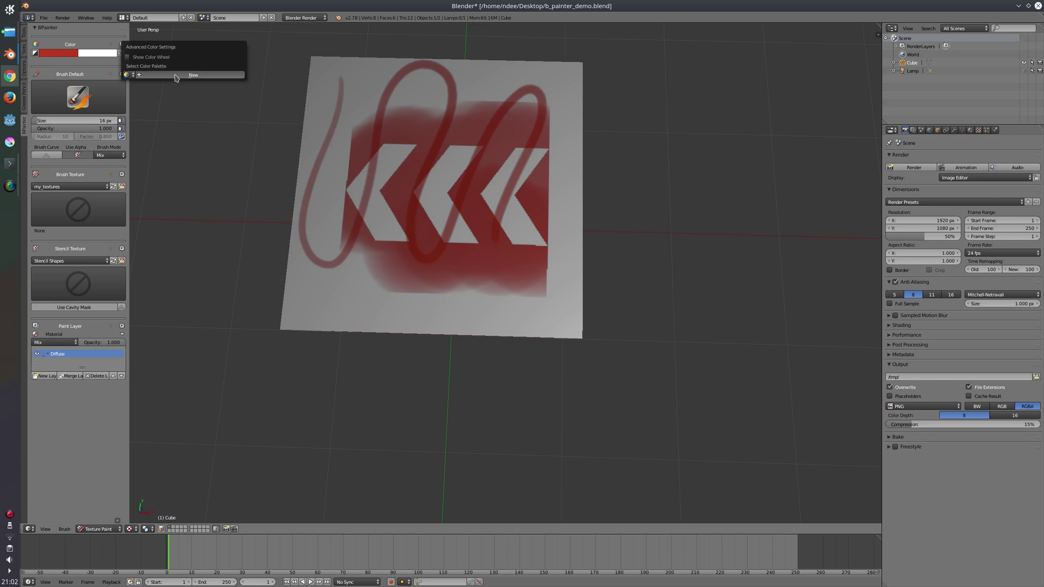
left_click(176, 76)
left_click(122, 45)
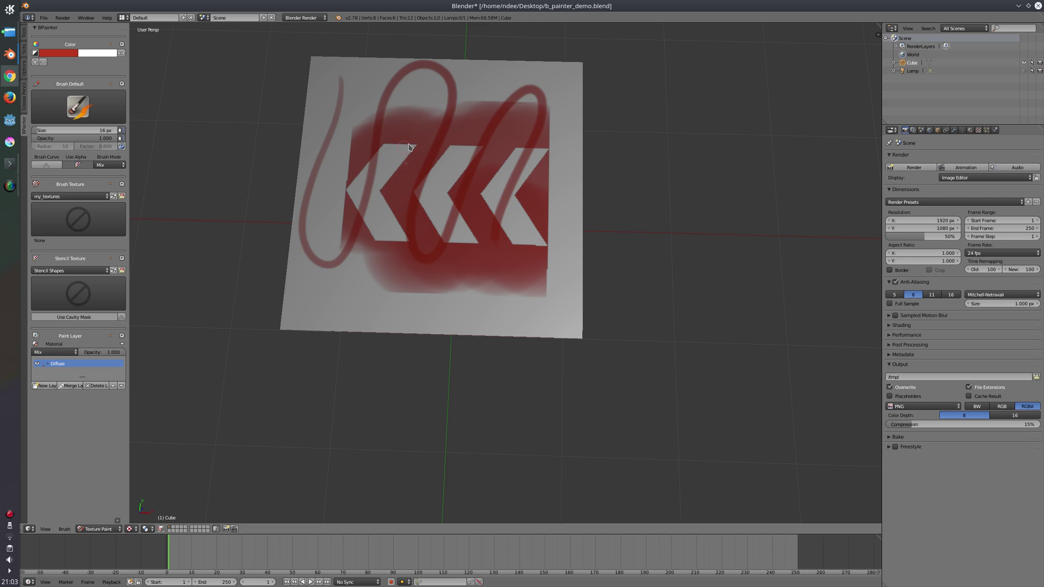
- Sample several colors from the painted top face of the cube into the new palette
key("shift+s")
left_click(400, 157)
left_click(419, 162)
left_click(442, 155)
left_click(450, 123)
left_click(461, 128)
left_click(473, 138)
left_click(477, 136)
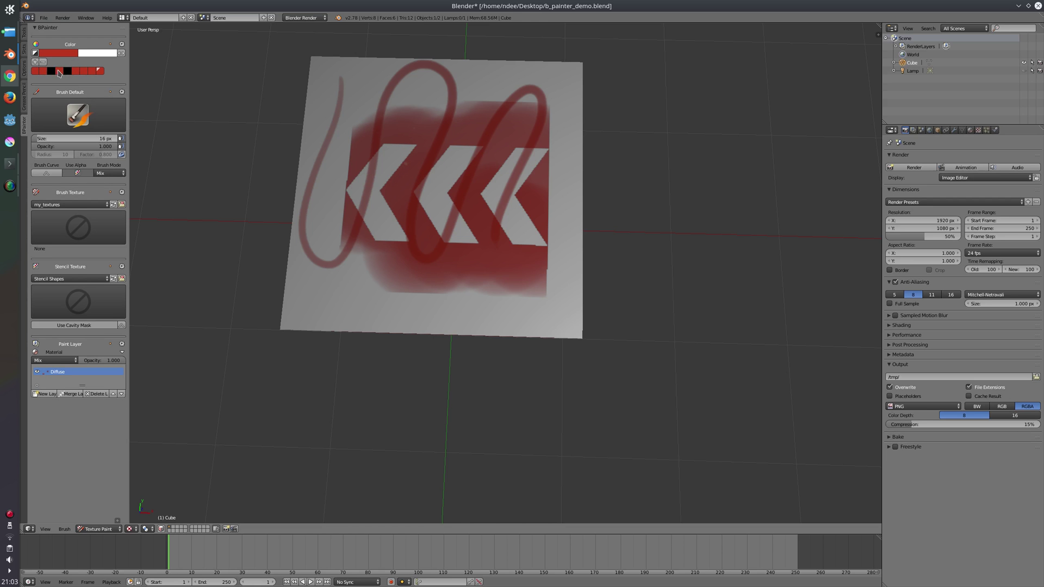
- Rename the new color palette in the advanced color settings
left_click(122, 46)
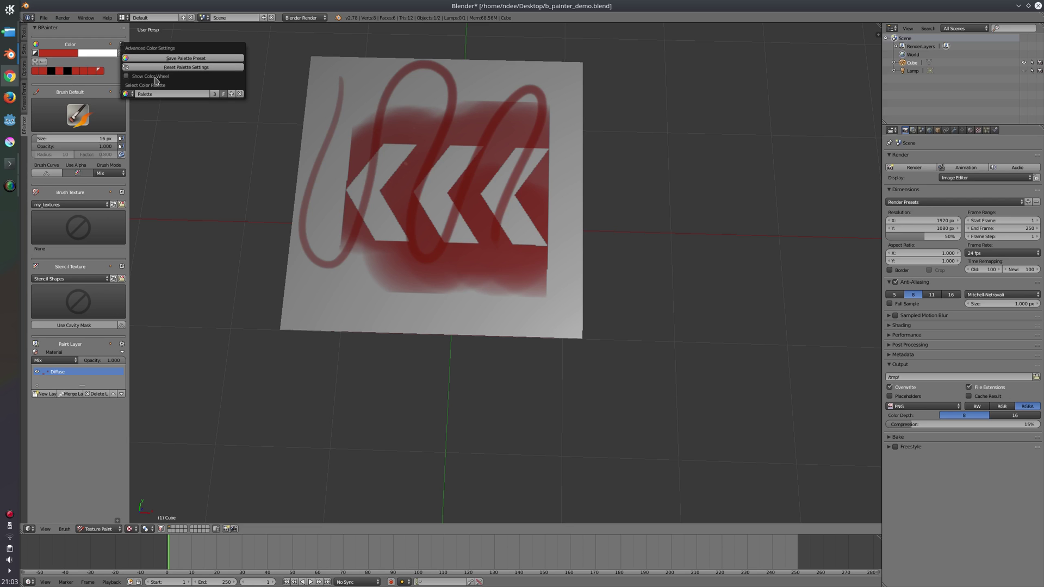
double_click(153, 95)
type("my")
double_click(166, 93)
type("e")
key("Return")
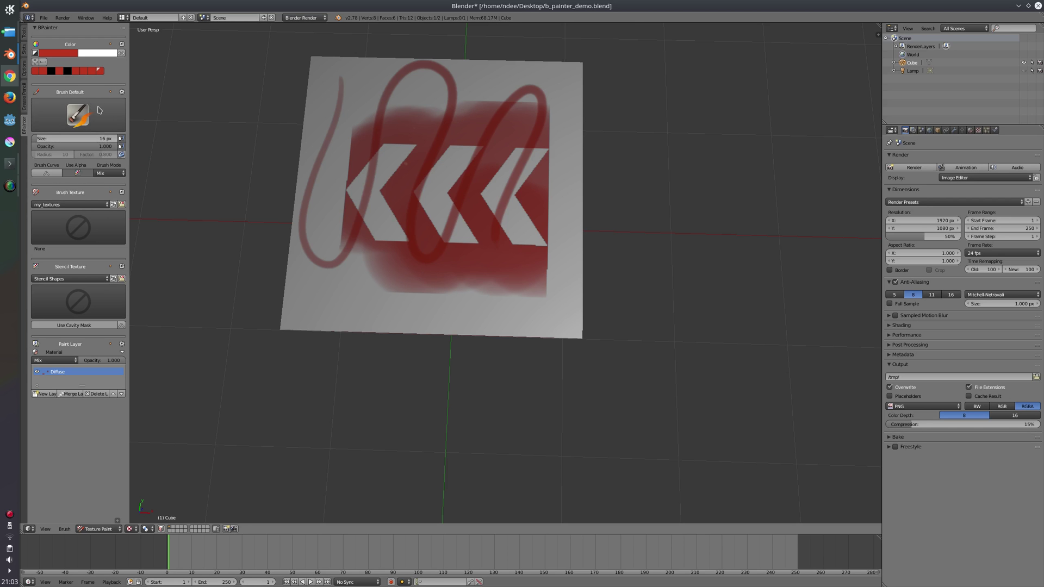
- Review the advanced settings of the brush, the brush texture and the stencil texture
middle_click_drag(307, 192, 305, 173)
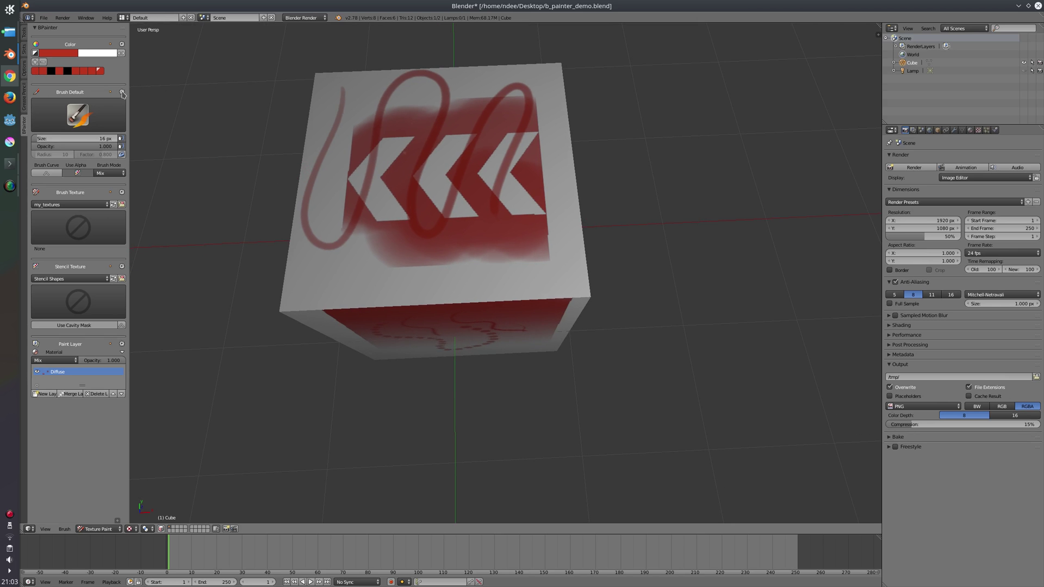
left_click(122, 93)
left_click(122, 92)
left_click(122, 193)
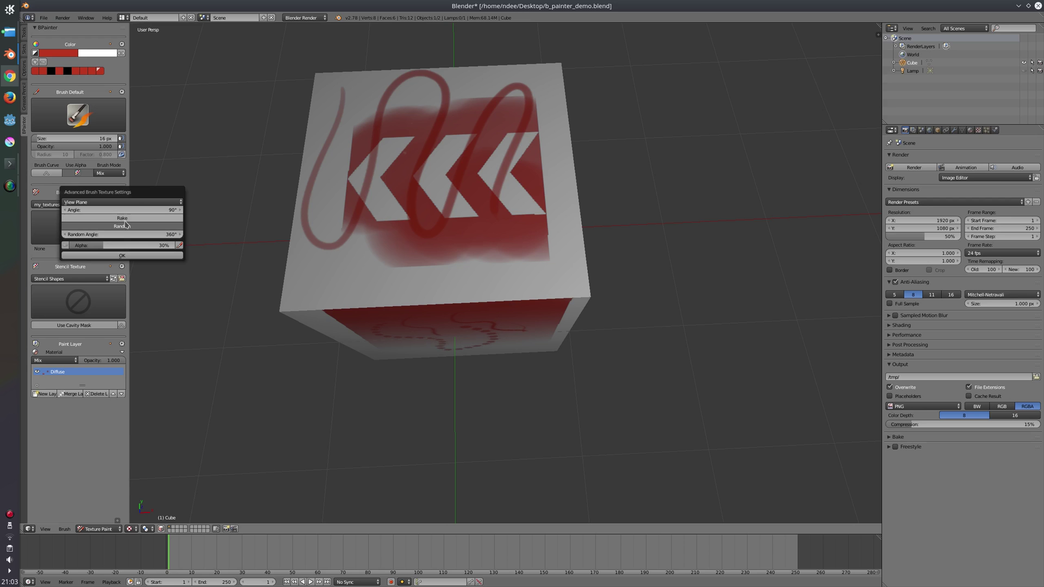
left_click(123, 267)
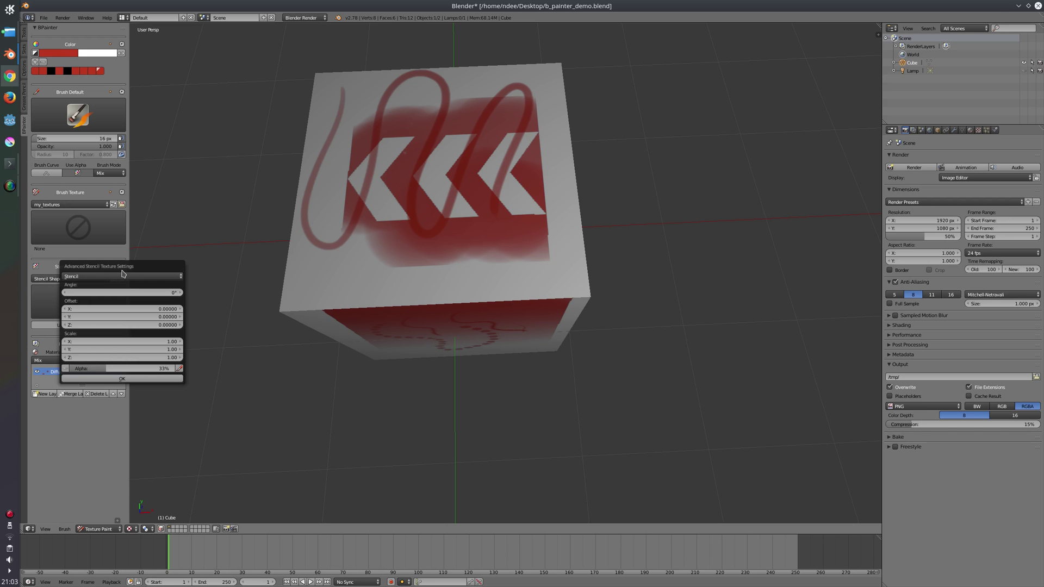
left_click(46, 274)
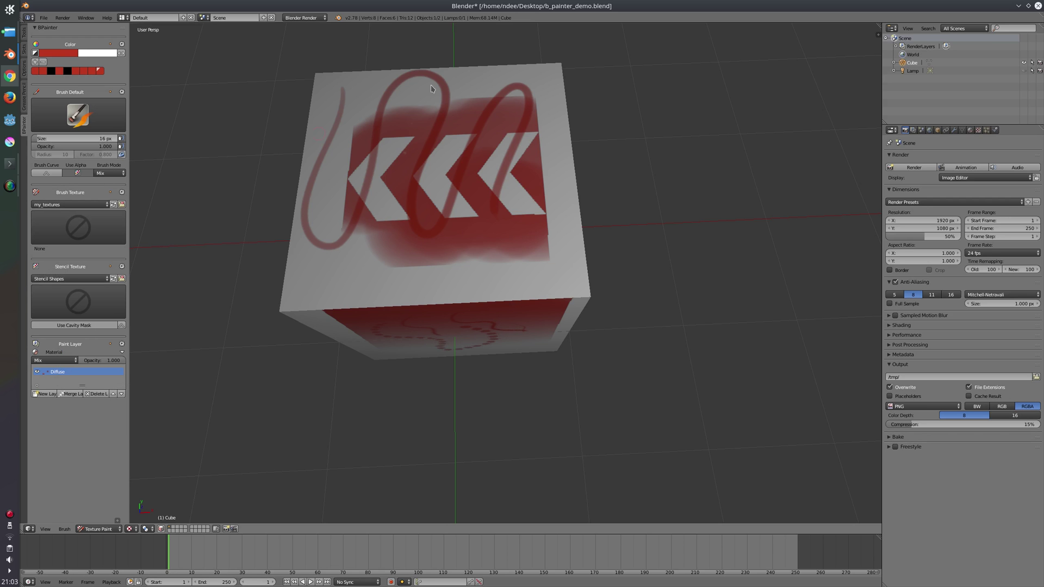
- Open the recent file Creature_03.blend and view the crocodile creature from several sides
left_click(338, 17)
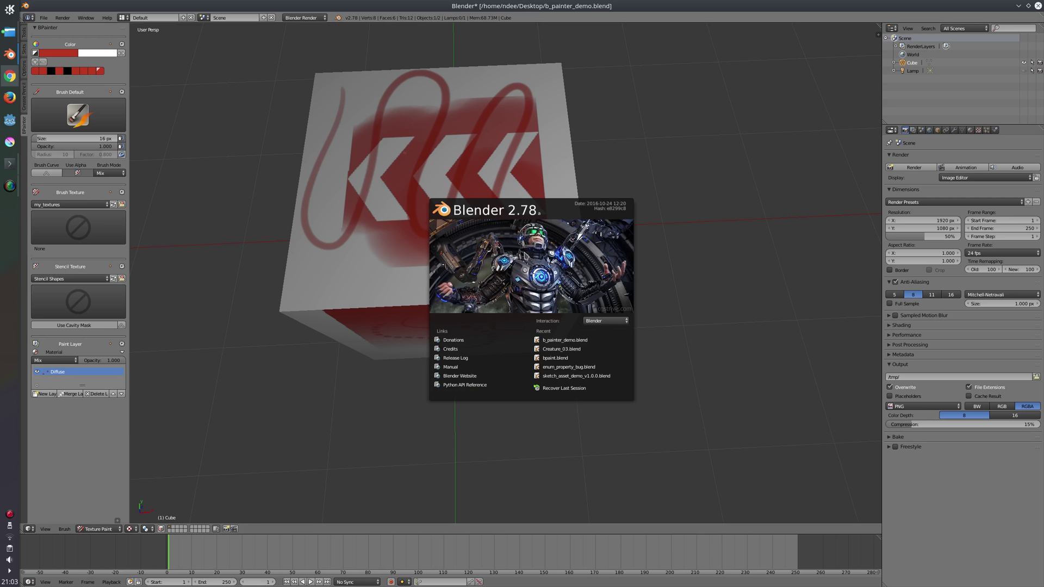
left_click(560, 348)
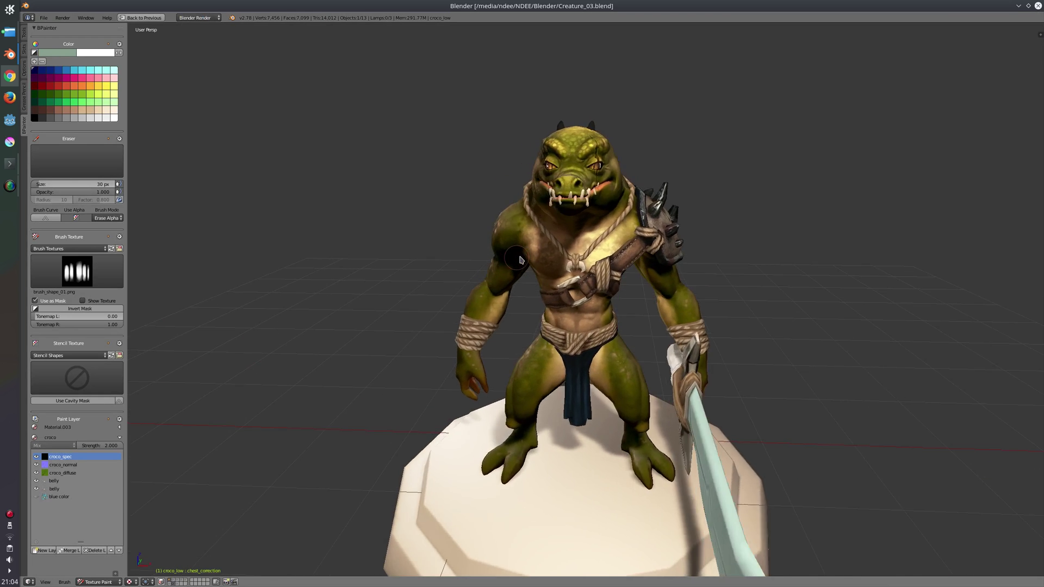
middle_click_drag(520, 260, 469, 212)
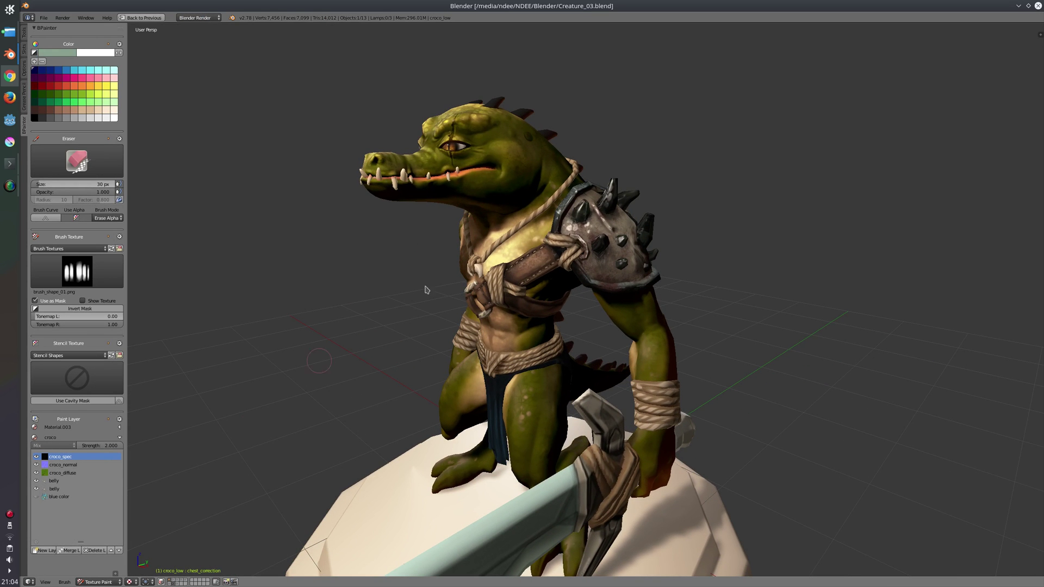
middle_click_drag(444, 277, 188, 393)
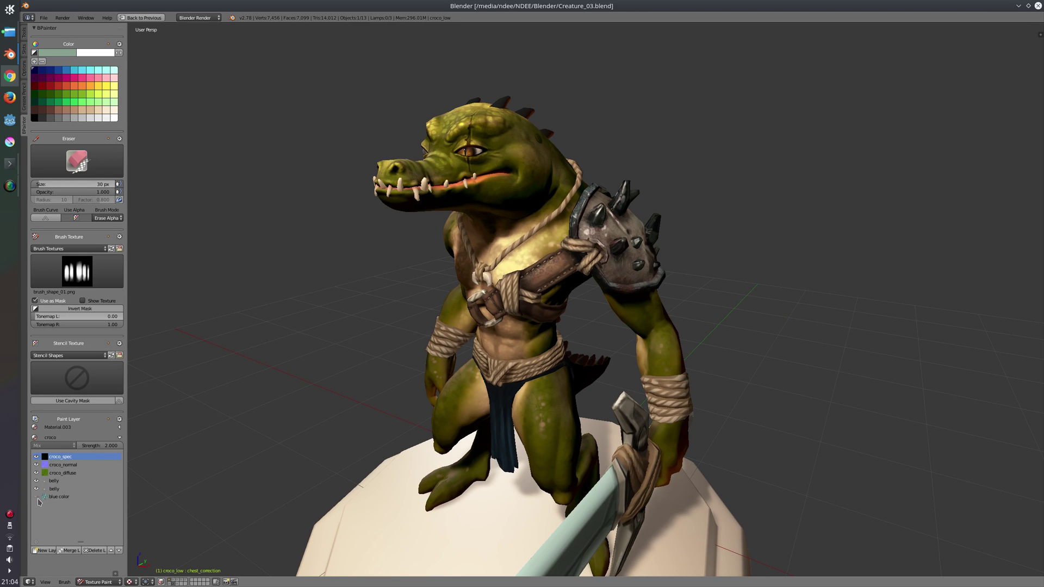
- Add a 512 × 512 diffuse paint layer to the creature and set its blend type to Color
left_click(49, 550)
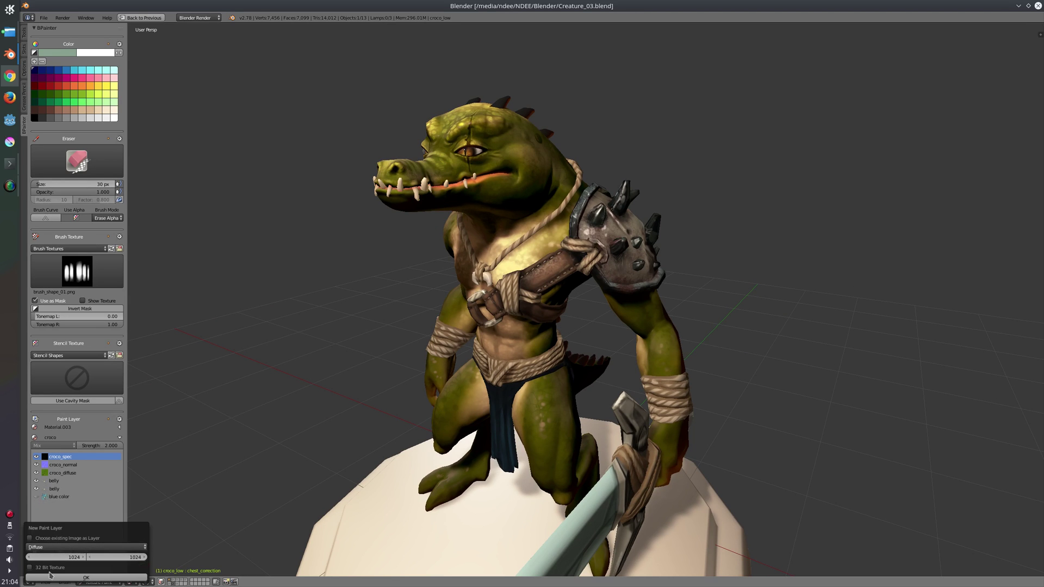
left_click(57, 557)
type("512")
key("Tab")
type("512")
key("Return")
left_click(62, 576)
left_click(53, 445)
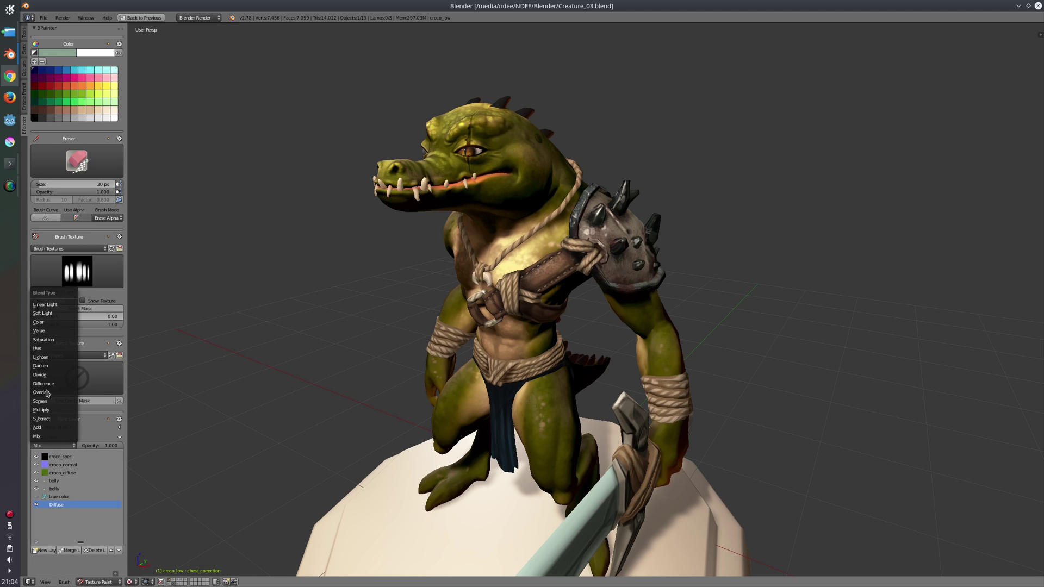
left_click(45, 323)
- Switch to the Brush Default preset with a dark blue color and a size of 155 px
left_click(67, 86)
middle_click_drag(258, 130, 169, 107)
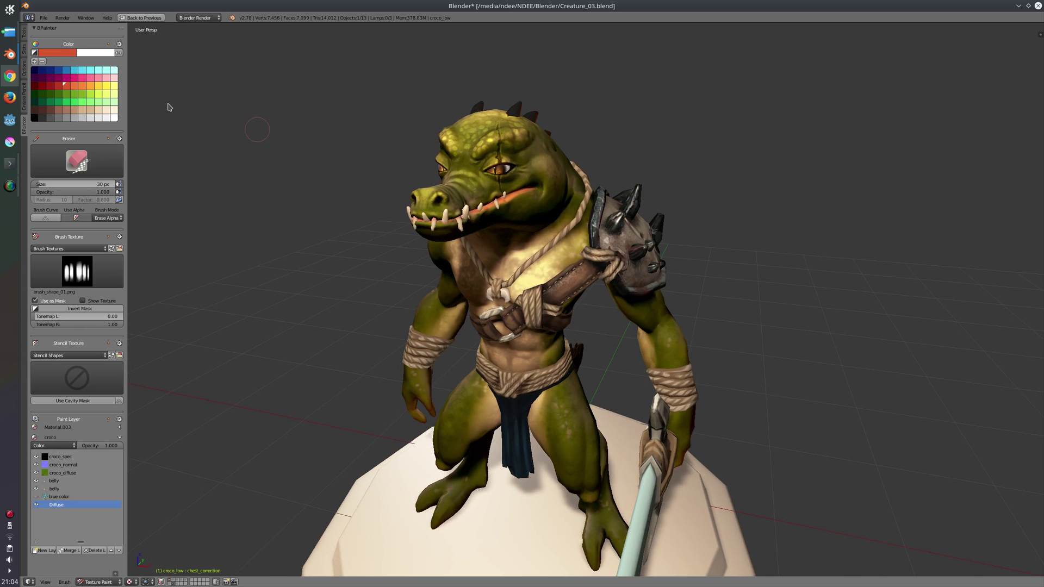
left_click(58, 70)
key("f")
left_click(489, 163)
left_click(77, 161)
left_click(106, 206)
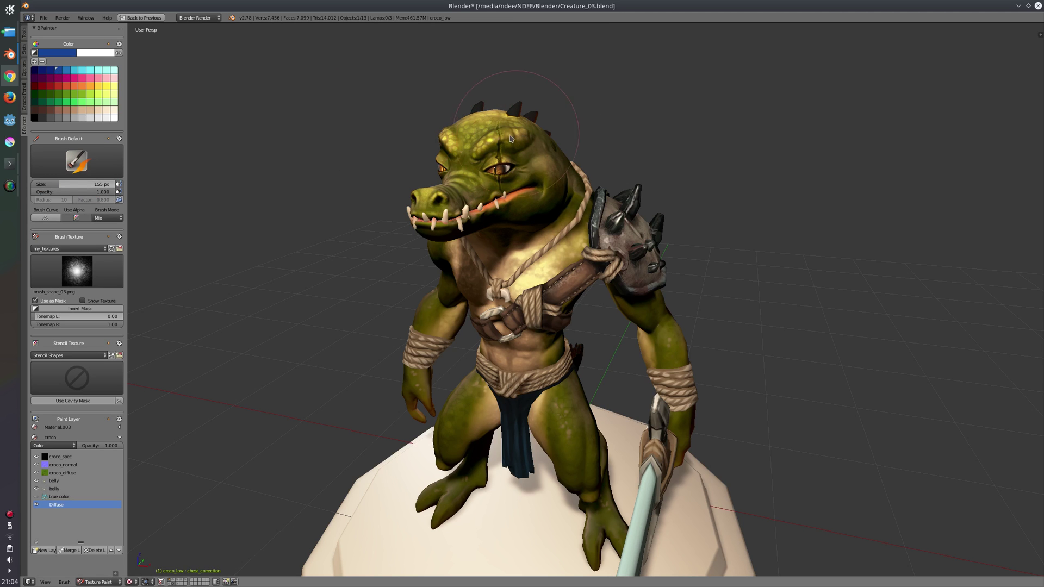
- Paint the creature's head with dark blue and light blue strokes, enlarging the brush to 264 px
mouse_move(473, 144)
left_mouse_down()
mouse_move(522, 163)
mouse_move(489, 196)
mouse_move(511, 146)
left_mouse_up()
left_click(73, 70)
mouse_move(508, 188)
left_mouse_down()
mouse_move(458, 183)
mouse_move(434, 209)
left_mouse_up()
key("f")
left_click(532, 177)
left_click_drag(459, 136, 501, 124)
middle_click_drag(511, 153, 389, 168)
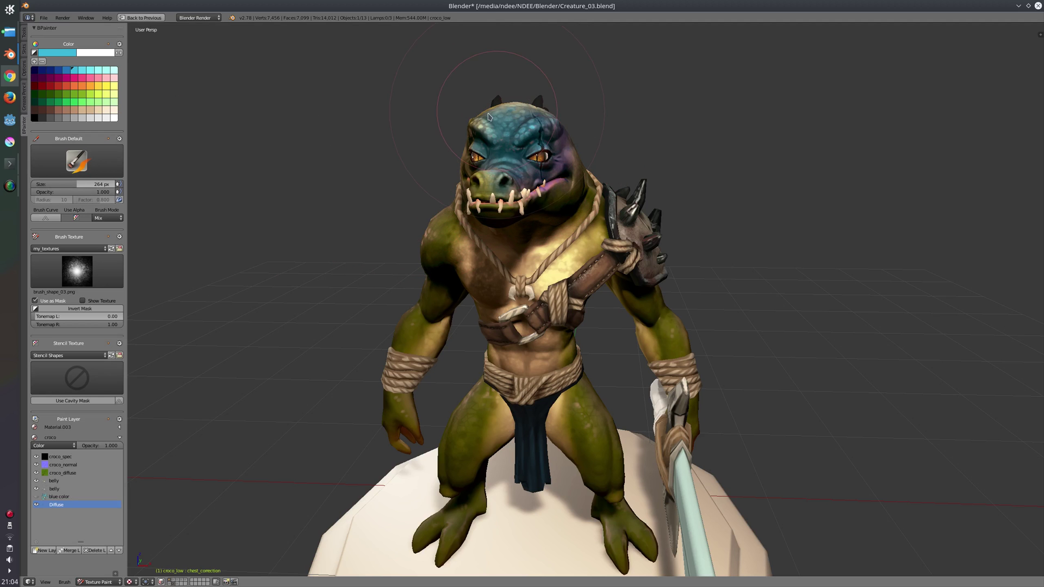
- Turn off the brush's Occlude, Cull and Normal projection settings and paint the rest of the creature's head light blue
mouse_move(488, 117)
middle_mouse_down()
mouse_move(522, 128)
mouse_move(324, 155)
middle_mouse_up()
left_click(76, 161)
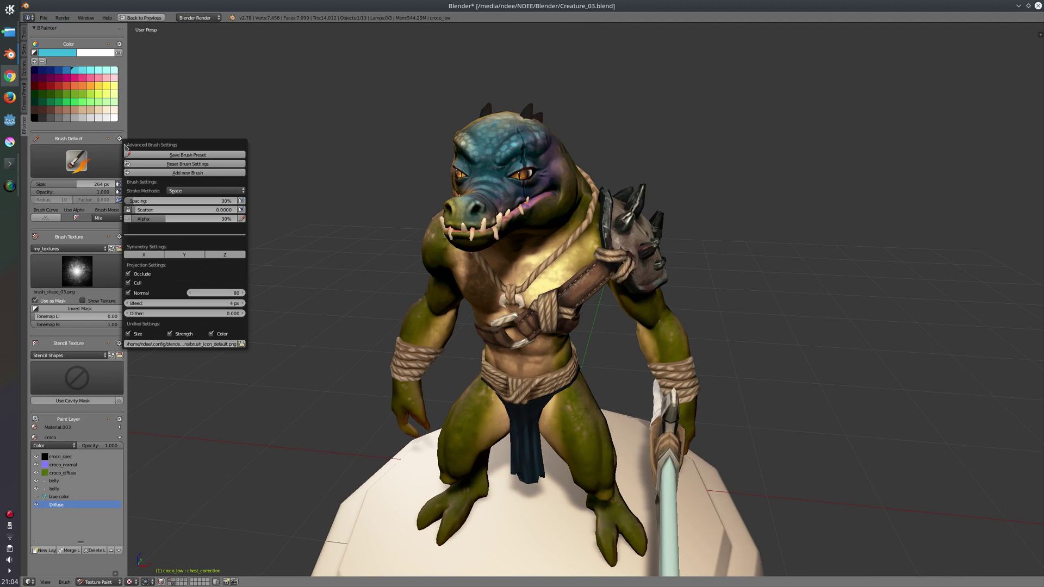
left_click_drag(128, 274, 130, 302)
middle_click_drag(543, 165, 554, 129)
mouse_move(555, 127)
left_mouse_down()
mouse_move(522, 177)
mouse_move(511, 142)
mouse_move(583, 140)
mouse_move(565, 170)
mouse_move(582, 163)
mouse_move(492, 192)
mouse_move(579, 192)
left_mouse_up()
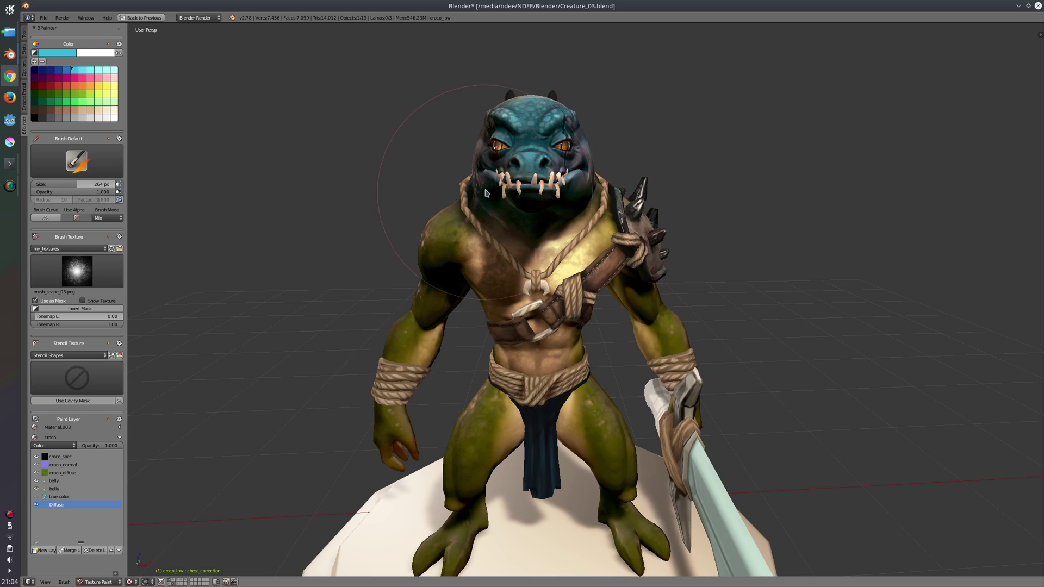
mouse_move(480, 204)
middle_mouse_down()
mouse_move(500, 228)
mouse_move(486, 261)
middle_mouse_up()
mouse_move(496, 299)
middle_mouse_down()
mouse_move(509, 199)
mouse_move(549, 217)
middle_mouse_up()
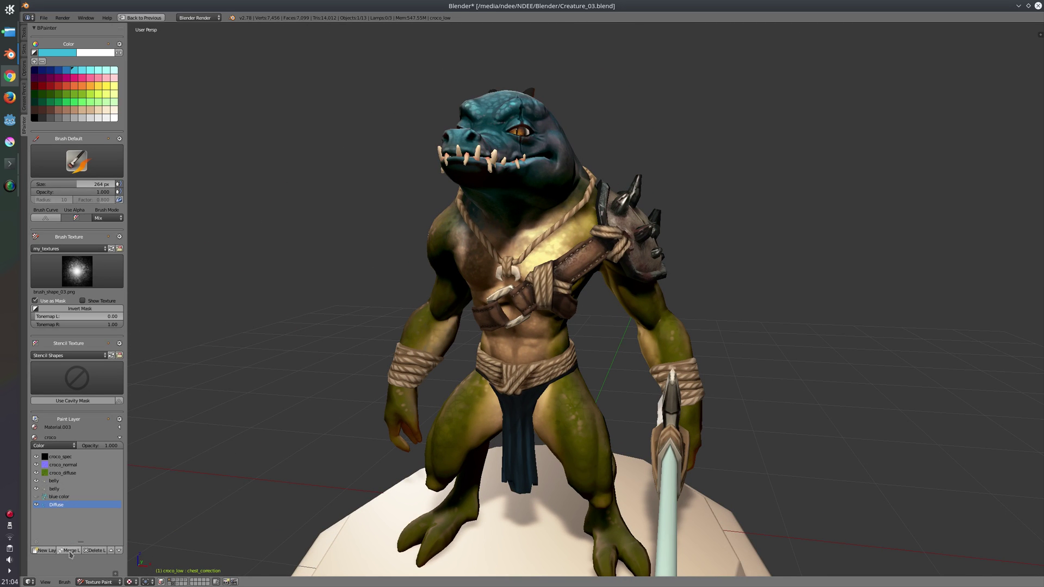
- Hide the new Diffuse layer and show the blue color layer on the creature
left_click(36, 505)
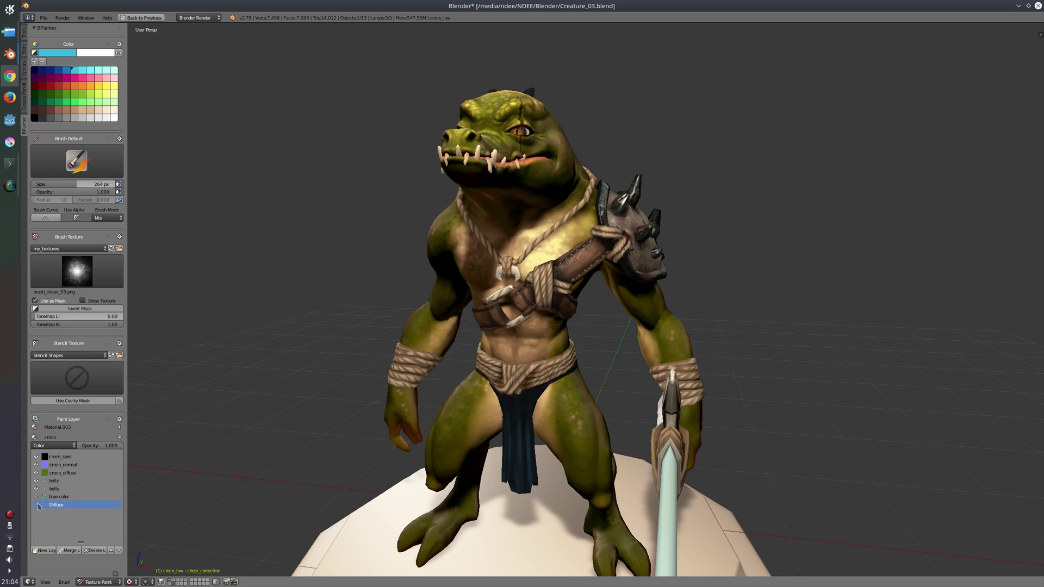
left_click(37, 497)
middle_click_drag(408, 259, 380, 271)
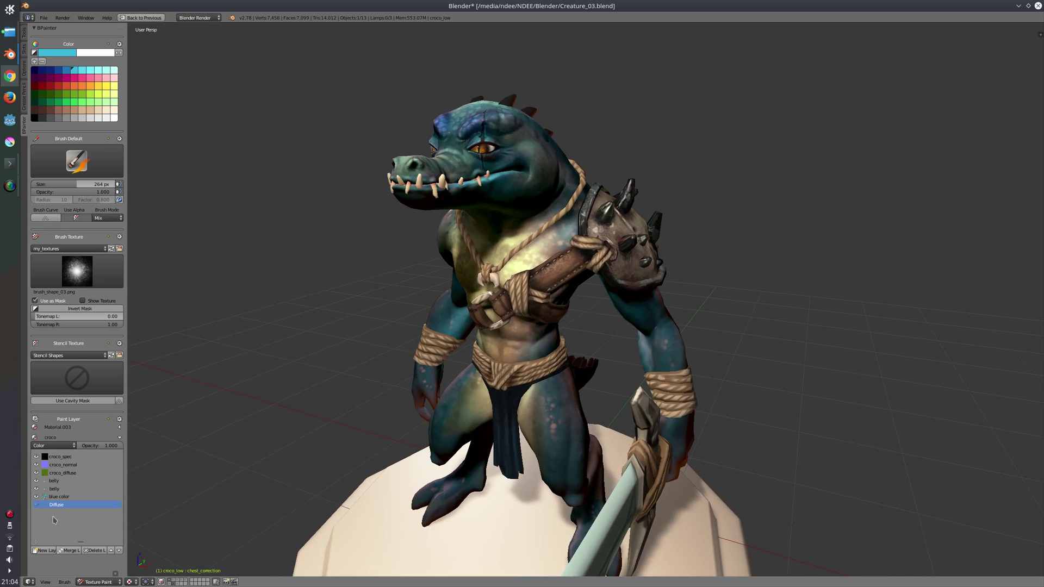
- Open the merge settings for the diffuse layers and toggle the inclusion of the listed layers
left_click(69, 550)
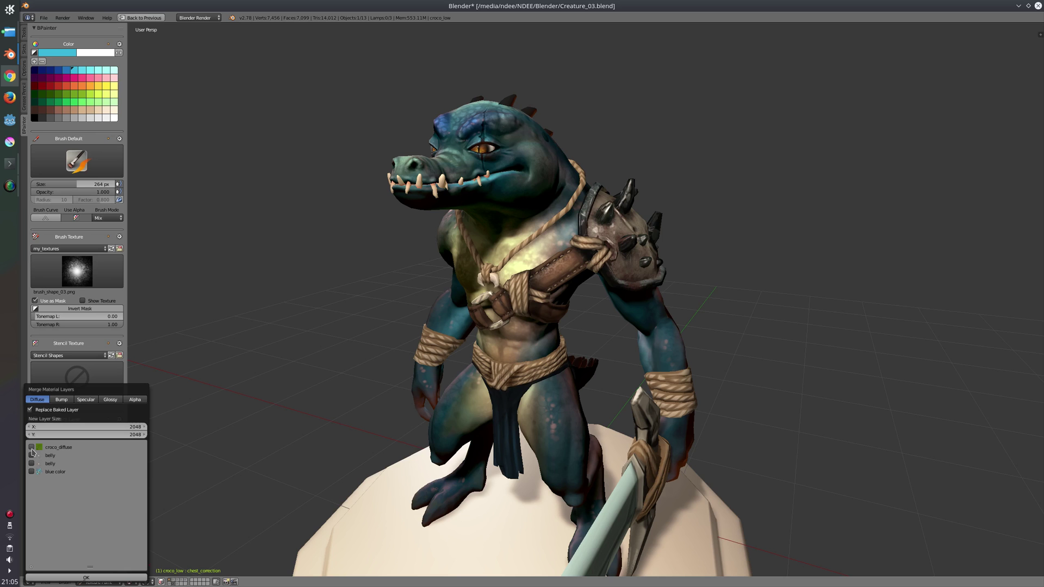
left_click_drag(32, 448, 35, 485)
key("Return")
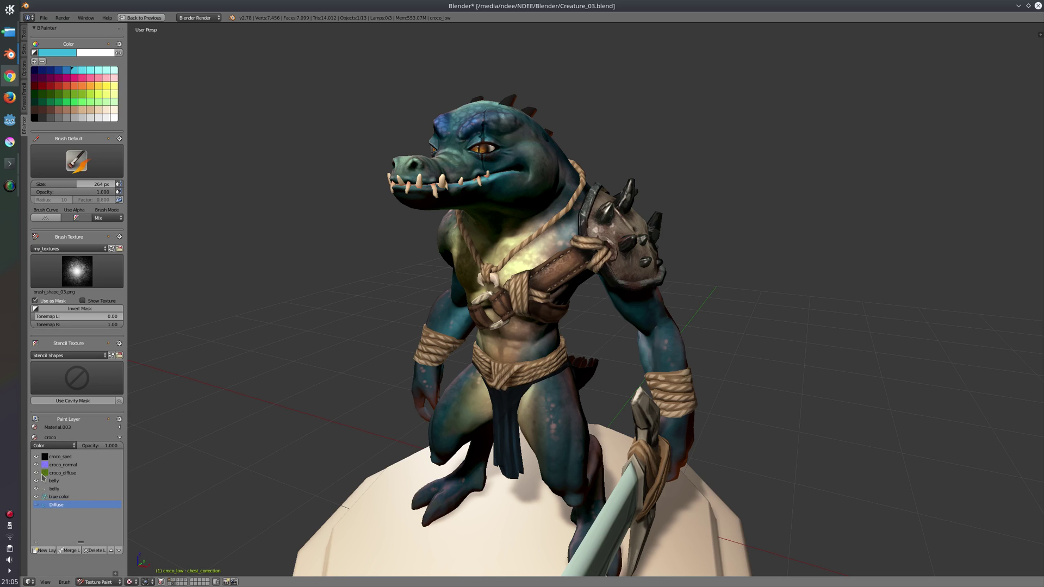
- Hide and show each of the two belly layers in turn to compare their effect
left_click(37, 481)
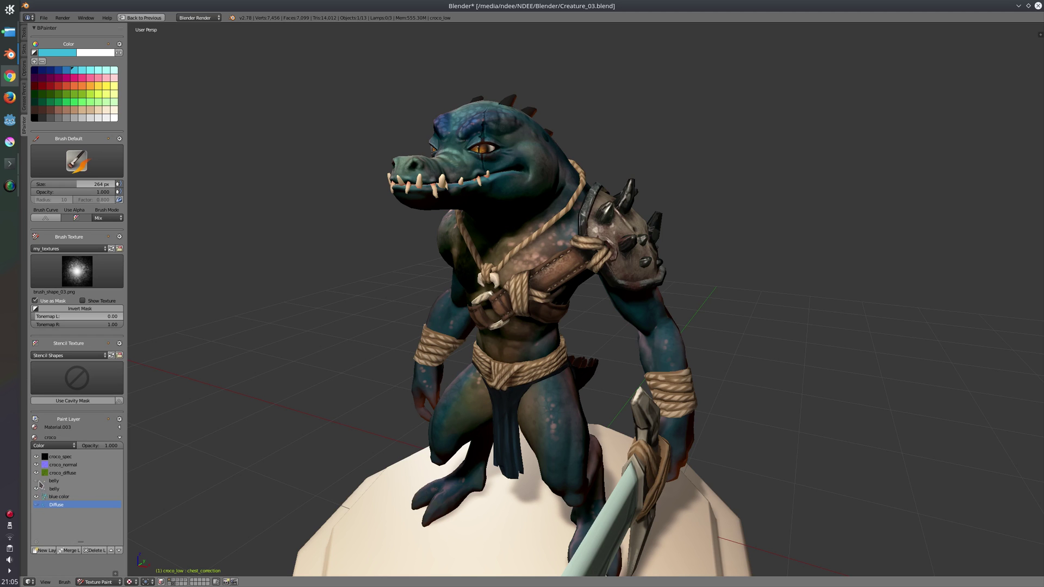
left_click(37, 481)
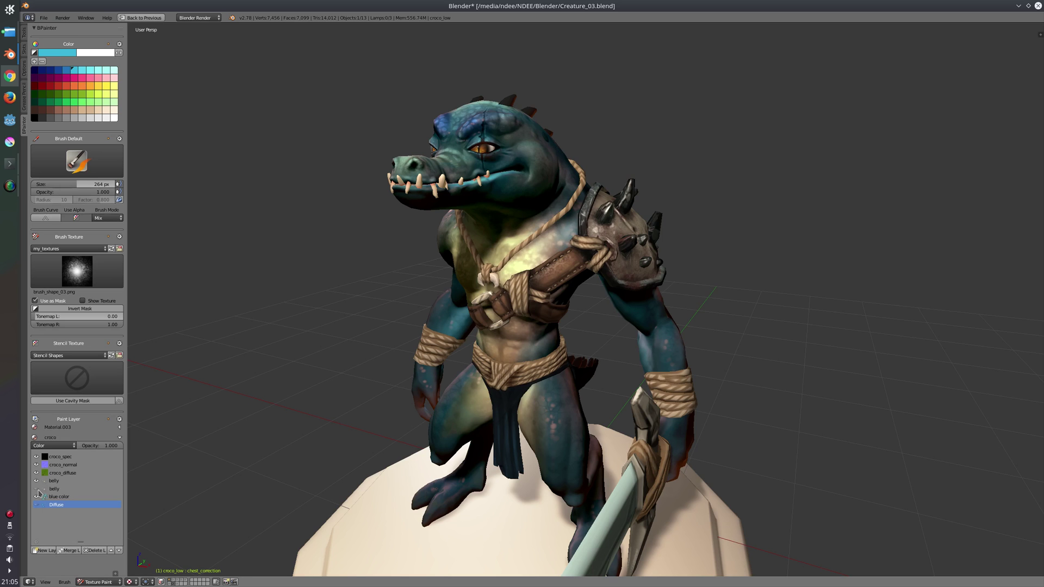
left_click(37, 488)
left_click(37, 488)
- Examine the layer merge settings for the Diffuse, Bump, Specular, Glossy and Alpha channels
left_click(69, 550)
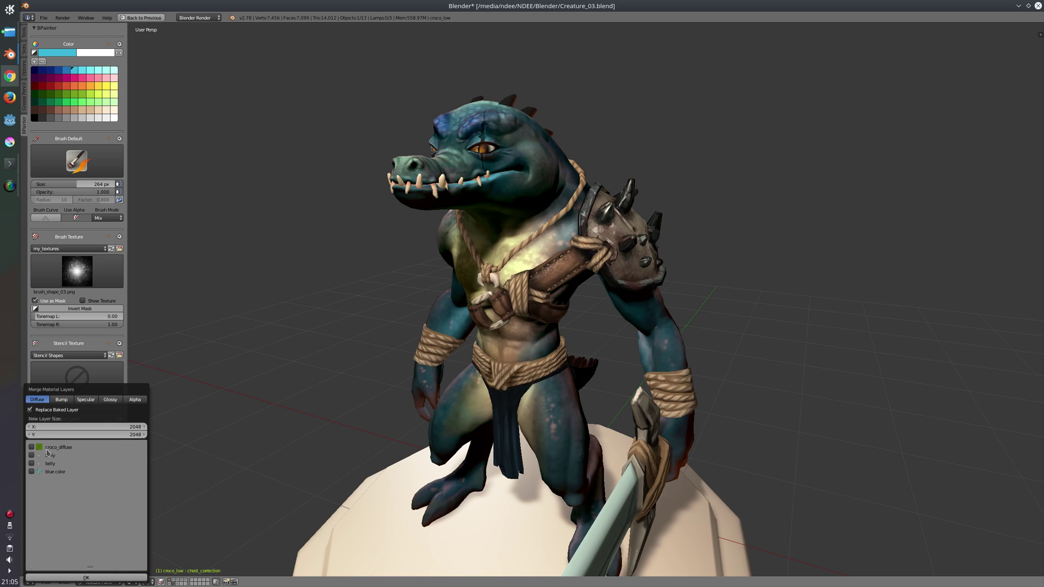
left_click_drag(63, 390, 256, 257)
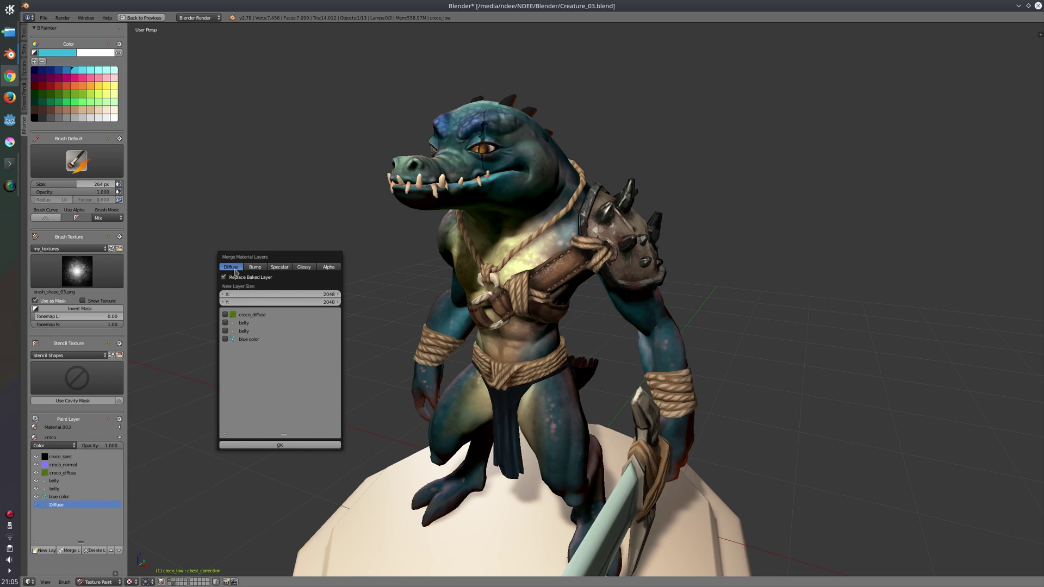
left_click(255, 267)
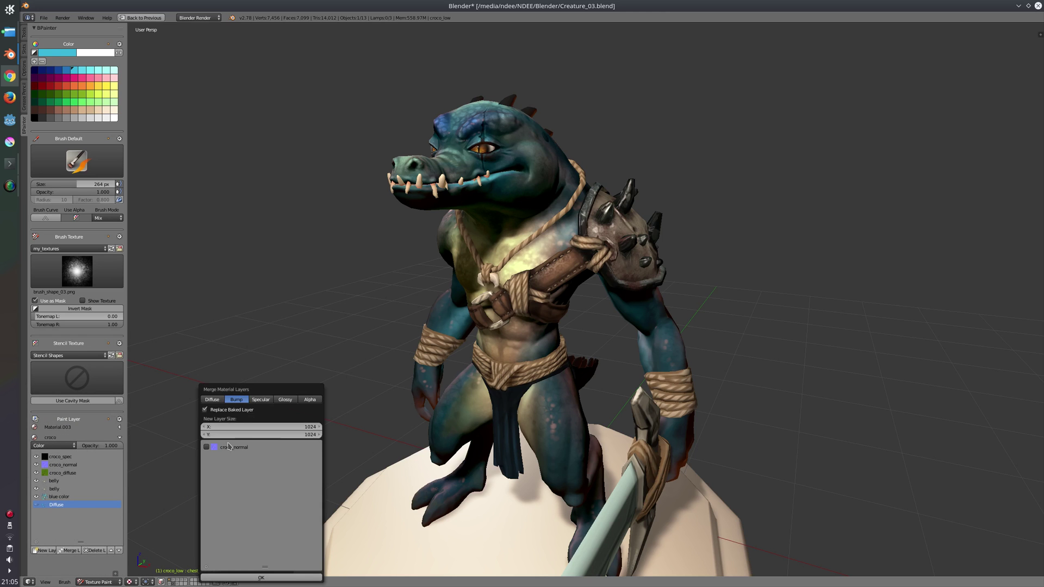
left_click(260, 401)
left_click(285, 400)
left_click(308, 401)
left_click(212, 400)
left_click(37, 483)
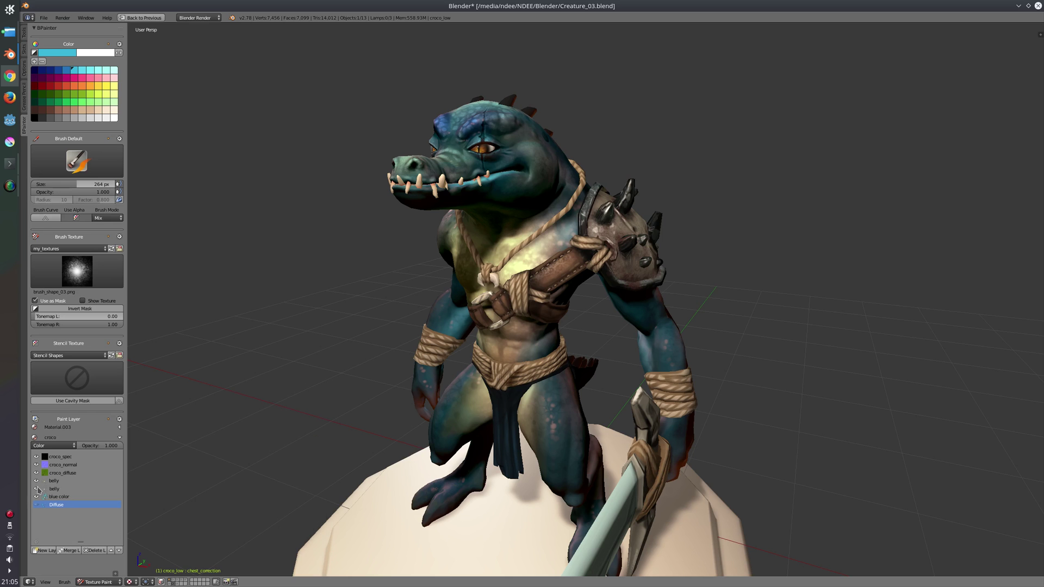
- Hide both belly layers and check the layer merge settings
left_click(36, 482)
left_click(37, 490)
left_click(68, 550)
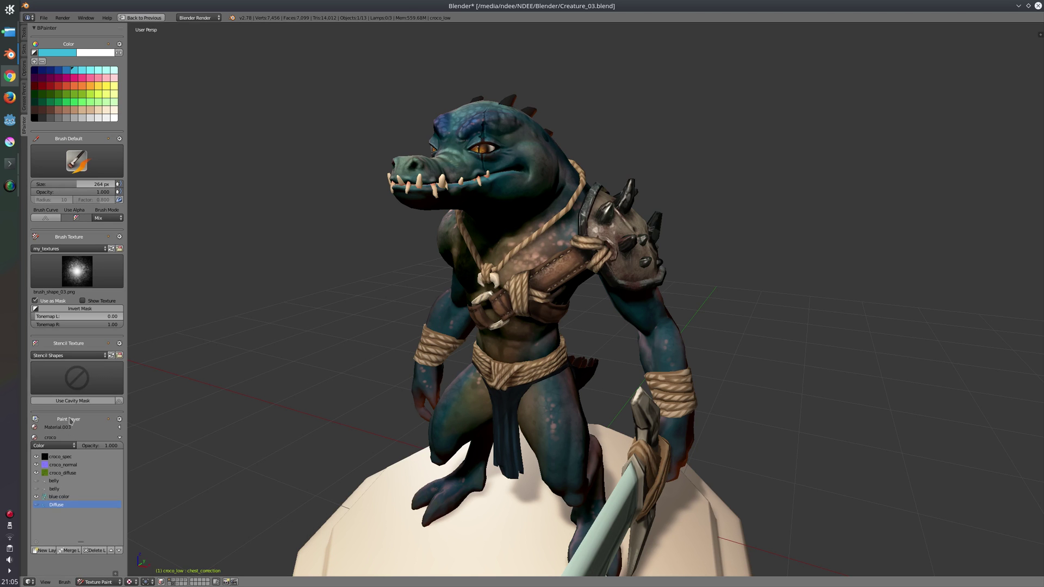
- Show both belly layers and merge croco_diffuse, both belly layers and blue color into a 2048 × 2048 diffuse layer, replacing the baked layer
left_click(36, 481)
left_click(36, 489)
left_click(68, 550)
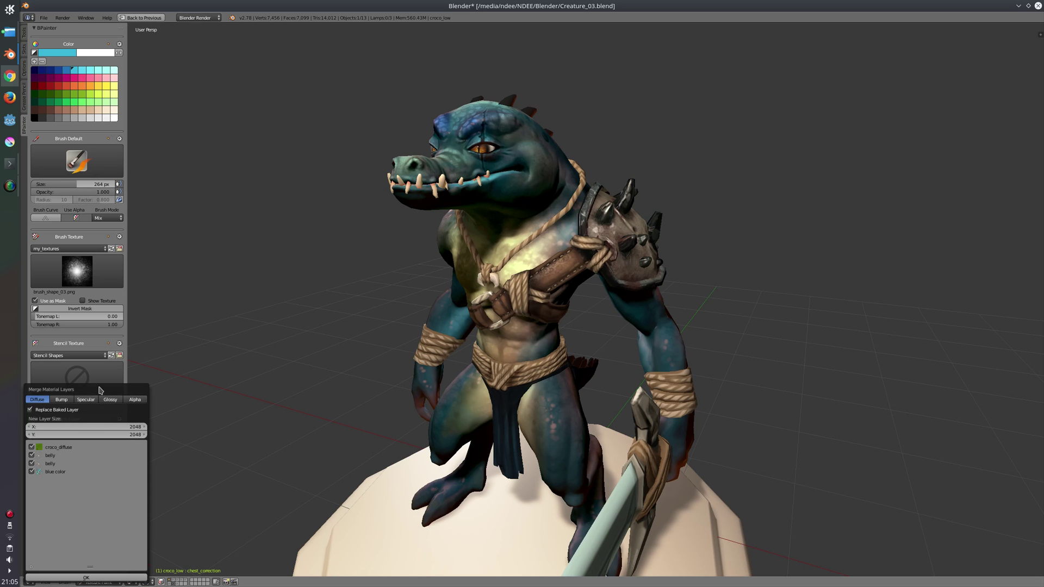
left_click_drag(100, 391, 331, 209)
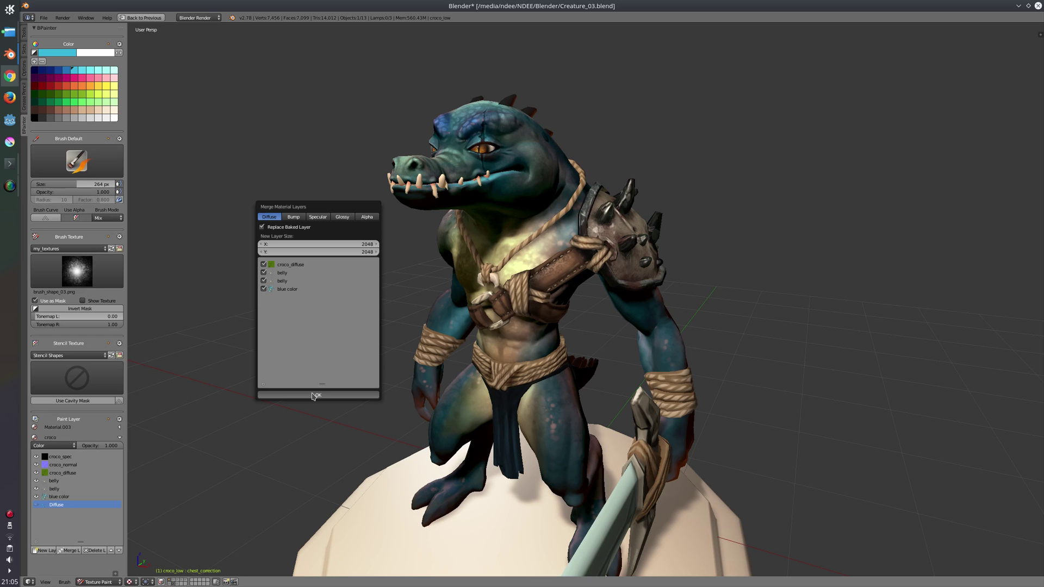
left_click(316, 396)
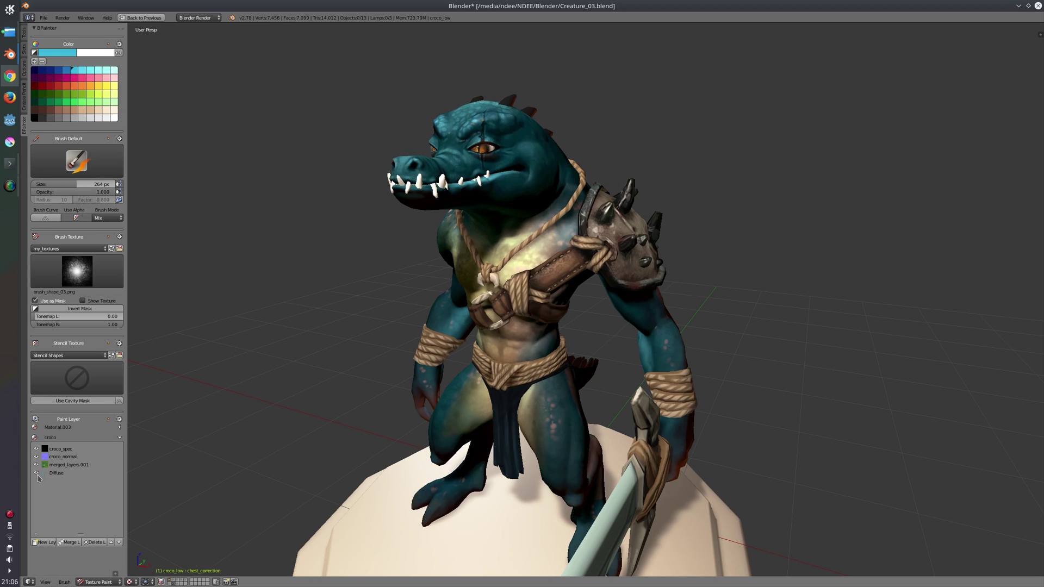
- Hide and show the merged diffuse layer to compare its effect, and check the undo history
left_click(37, 465)
left_click(36, 465)
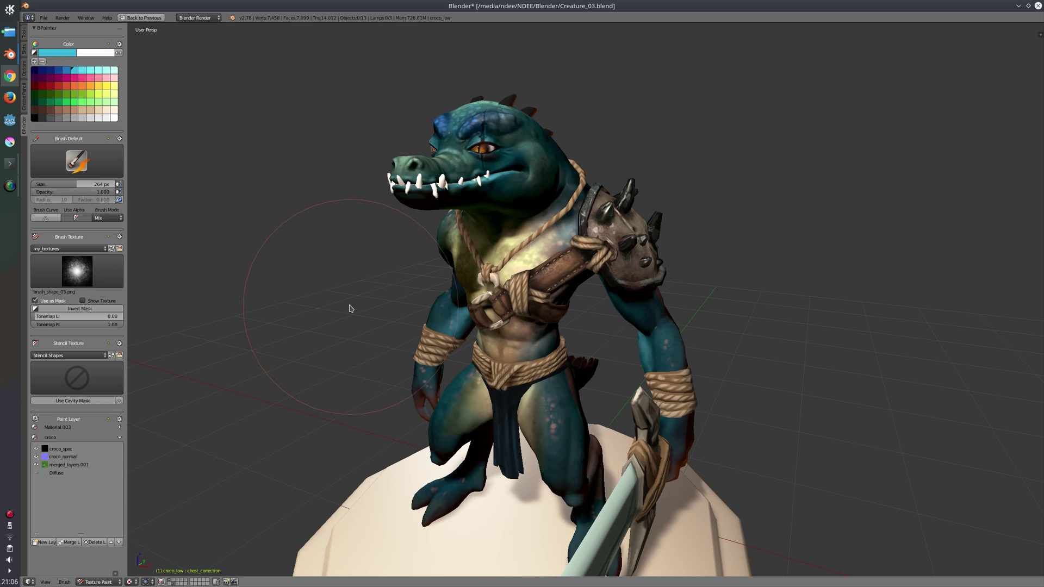
key("ctrl+alt+z")
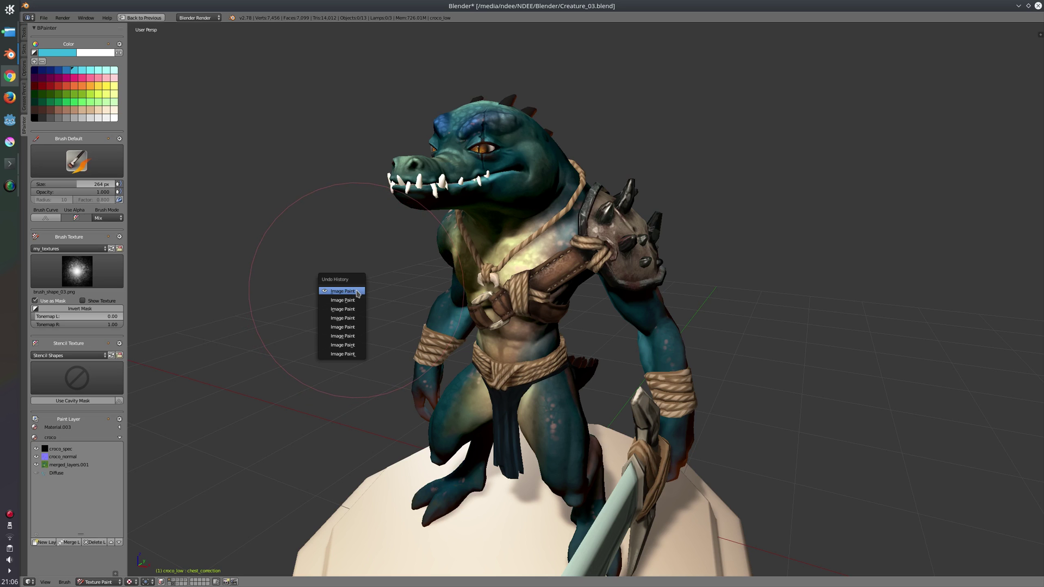
middle_click_drag(336, 242, 322, 256)
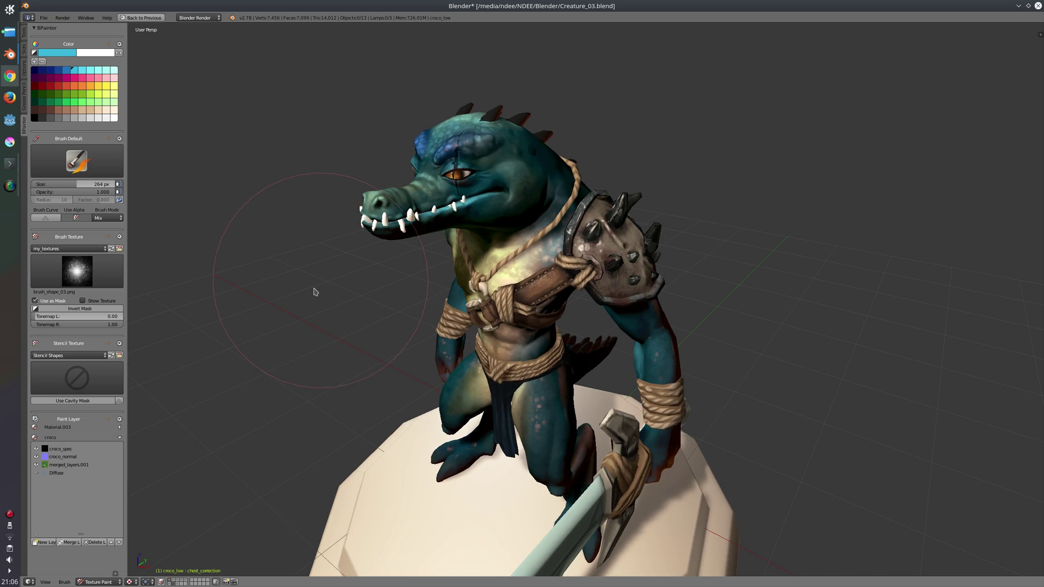
middle_click_drag(219, 385, 236, 369)
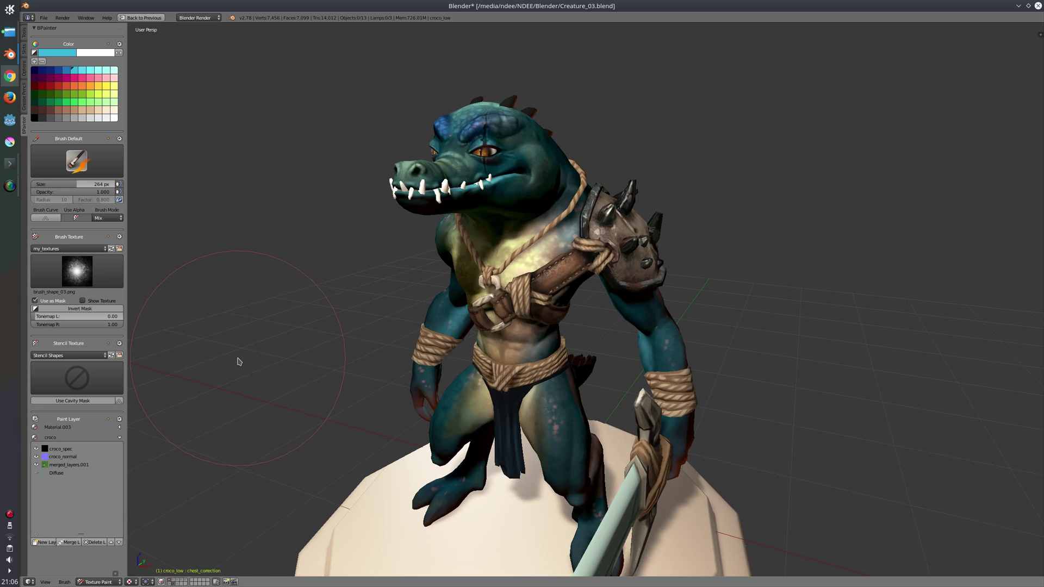
- Reopen the saved Creature_03.blend file, discarding the unsaved layer changes
key("ctrl+o")
key("Return")
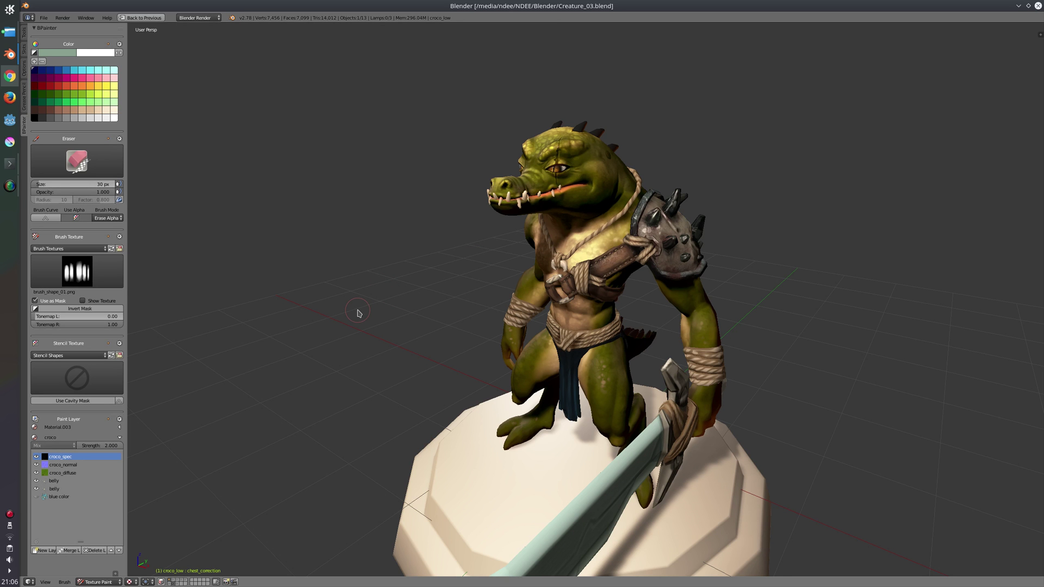
middle_click_drag(350, 302, 367, 288)
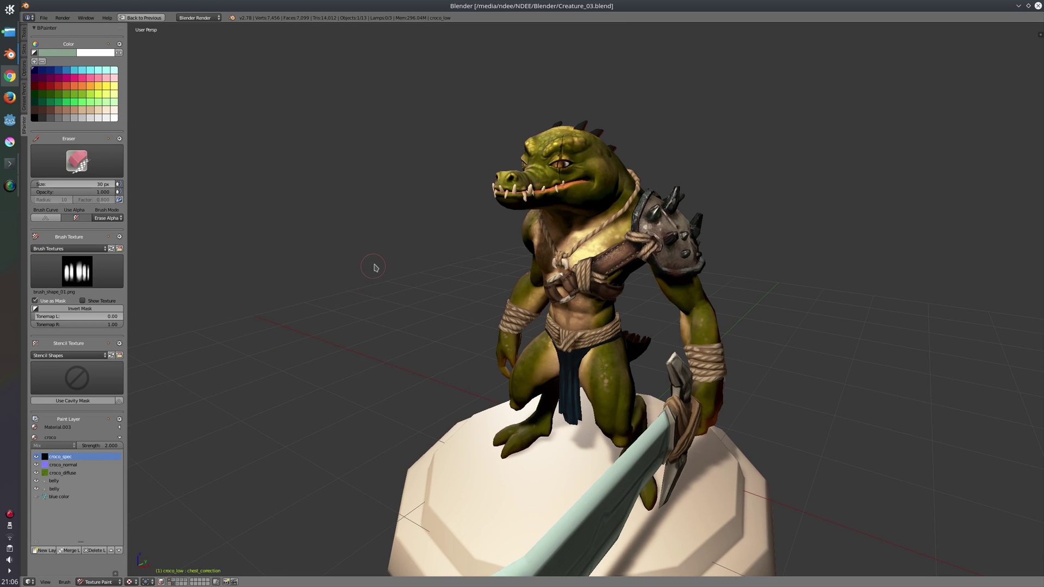